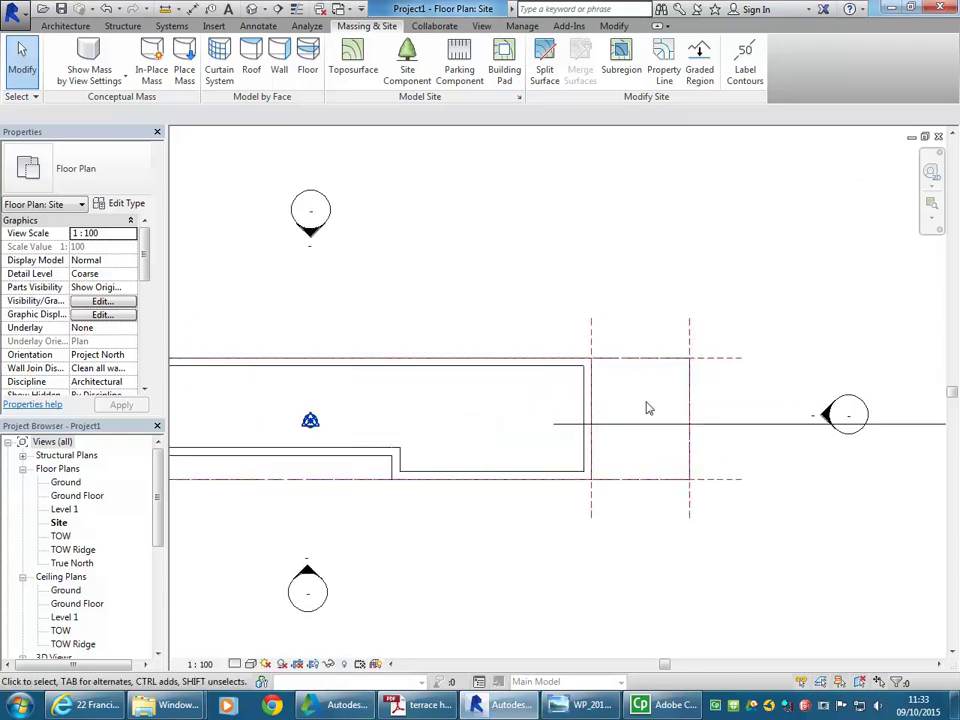
# Step: Switch from the site plan to the 3D view showing the building and its rear yard
pyautogui.moveTo(645, 403); pyautogui.dragTo(609, 396, button='middle')
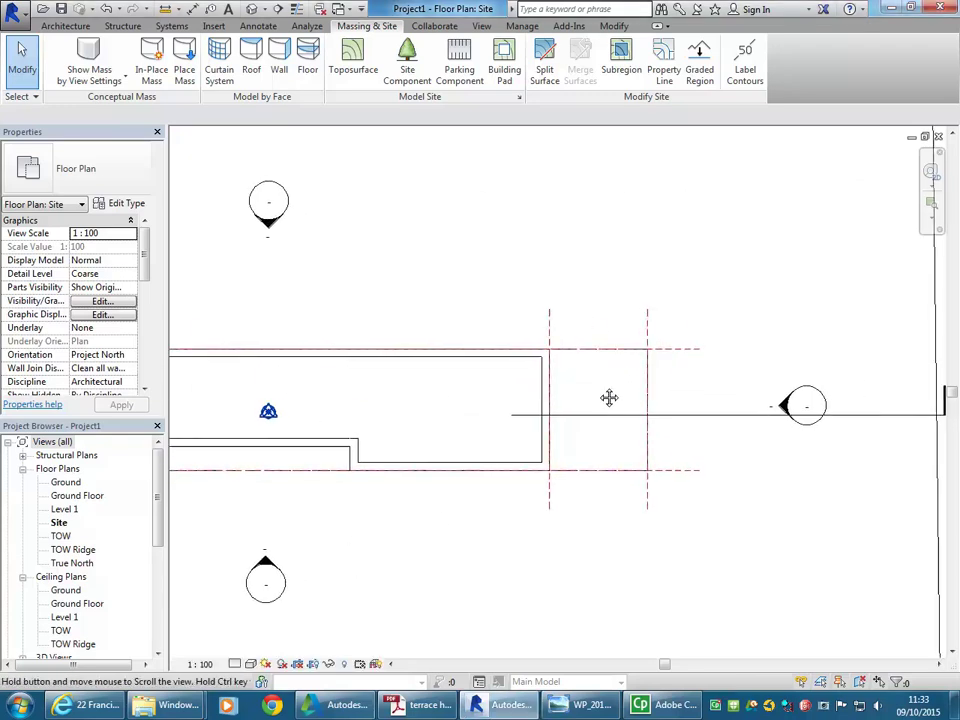
pyautogui.scroll(-3, 598, 392)
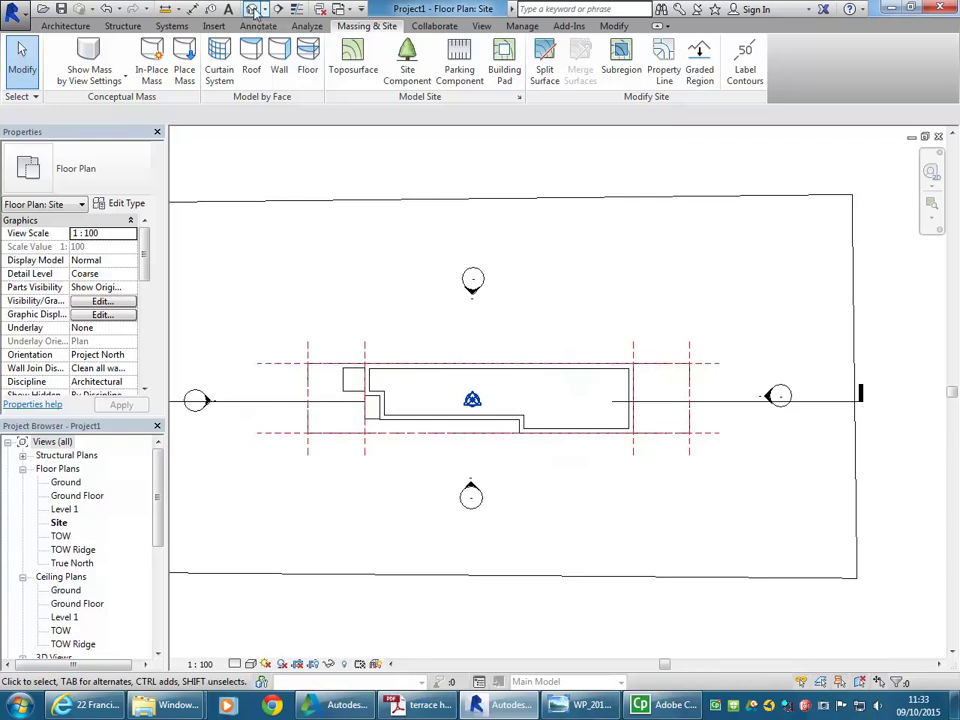
pyautogui.click(252, 9)
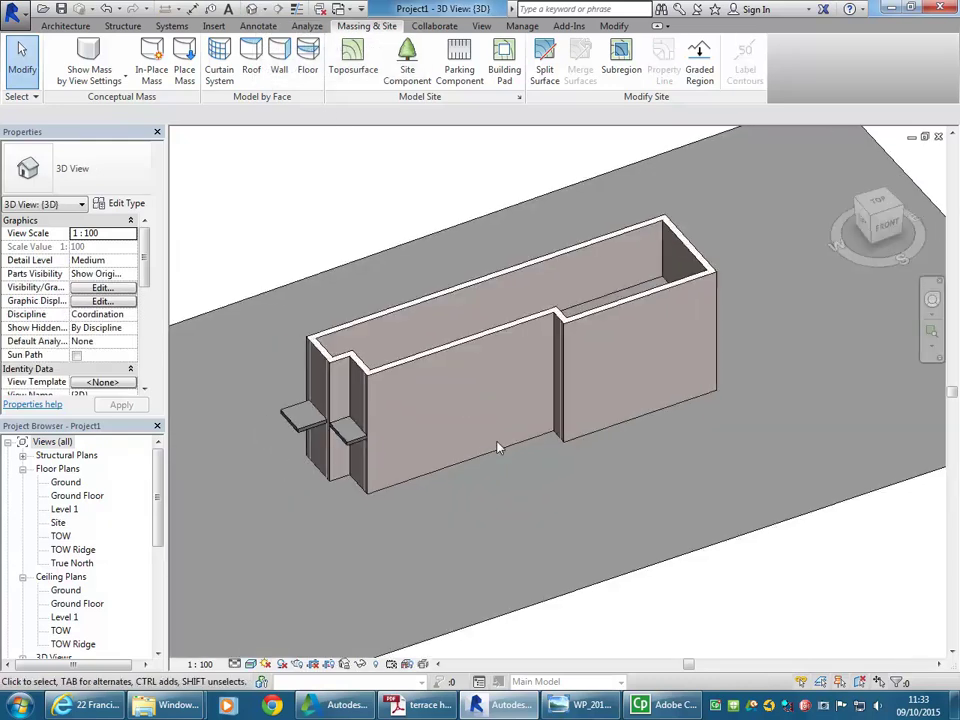
pyautogui.moveTo(718, 392); pyautogui.dragTo(636, 380, button='middle')
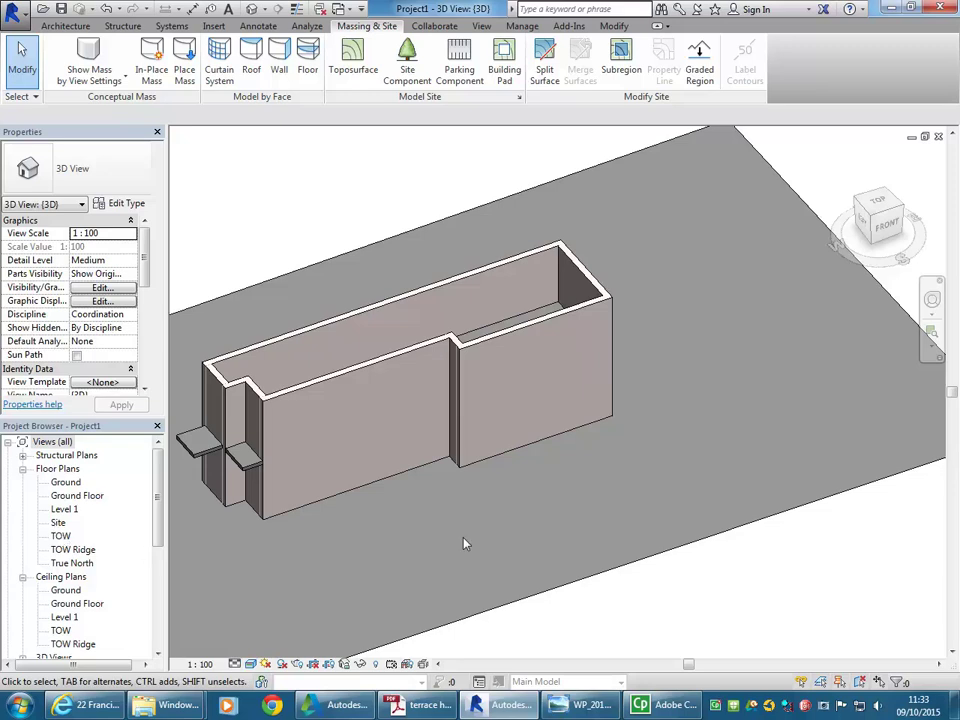
pyautogui.moveTo(632, 420); pyautogui.dragTo(600, 437, button='middle')
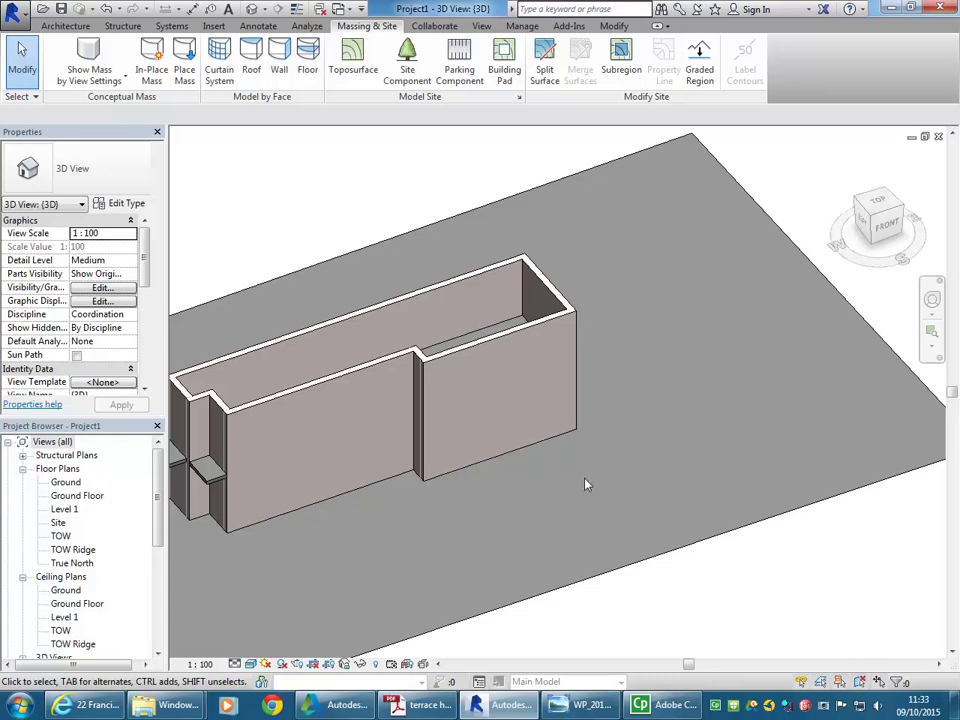
pyautogui.moveTo(585, 482); pyautogui.dragTo(347, 253, button='middle')
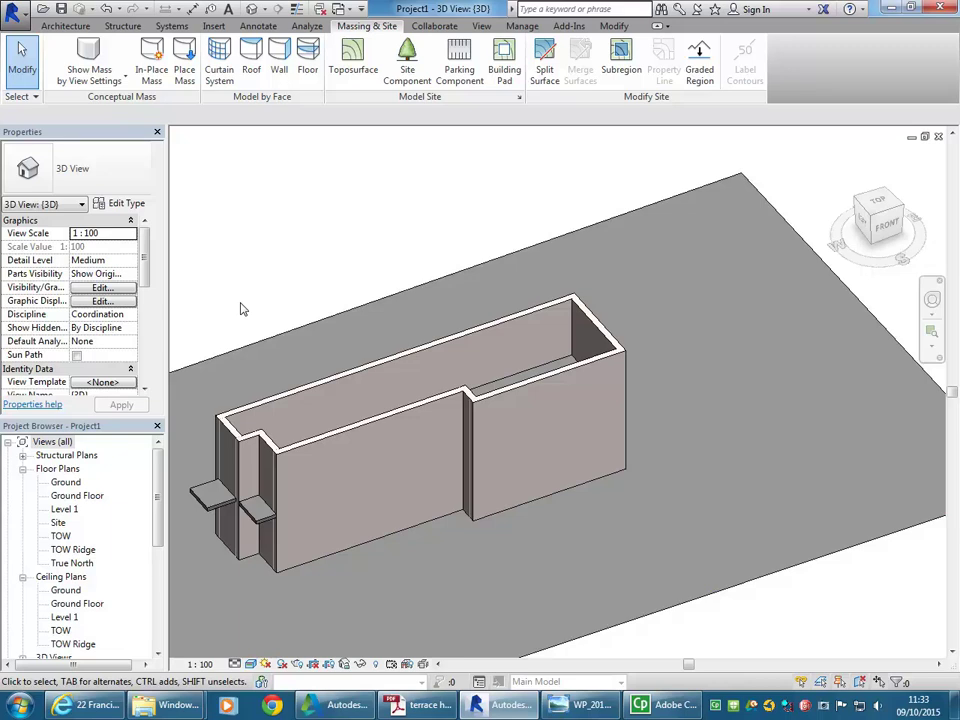
# Step: Bring up the dialog for opening an existing Revit file
pyautogui.click(10, 10)
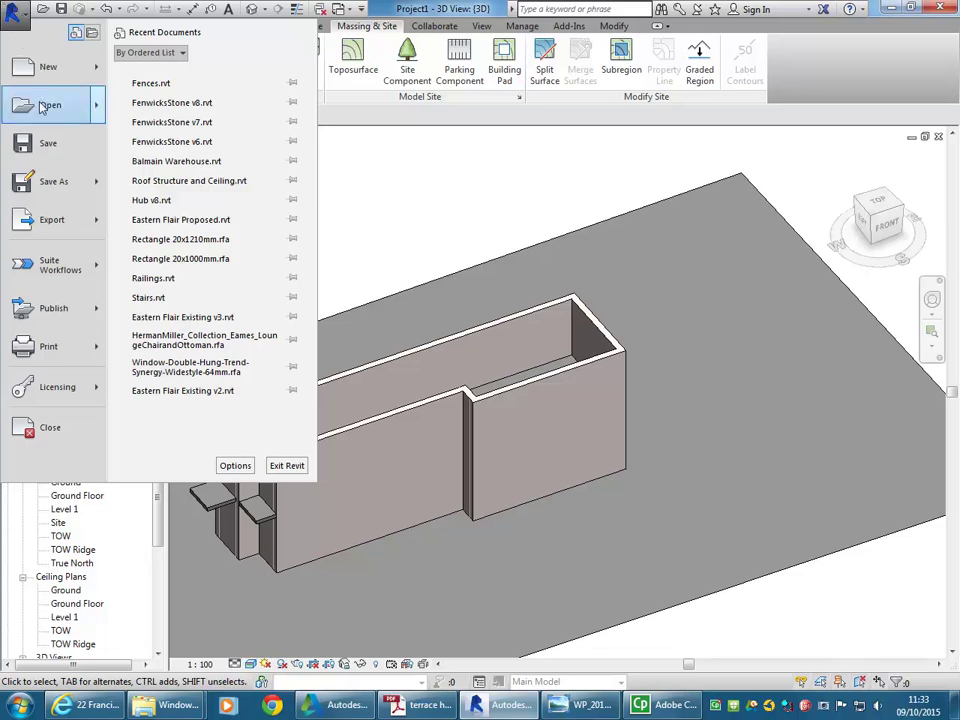
pyautogui.moveTo(42, 108)
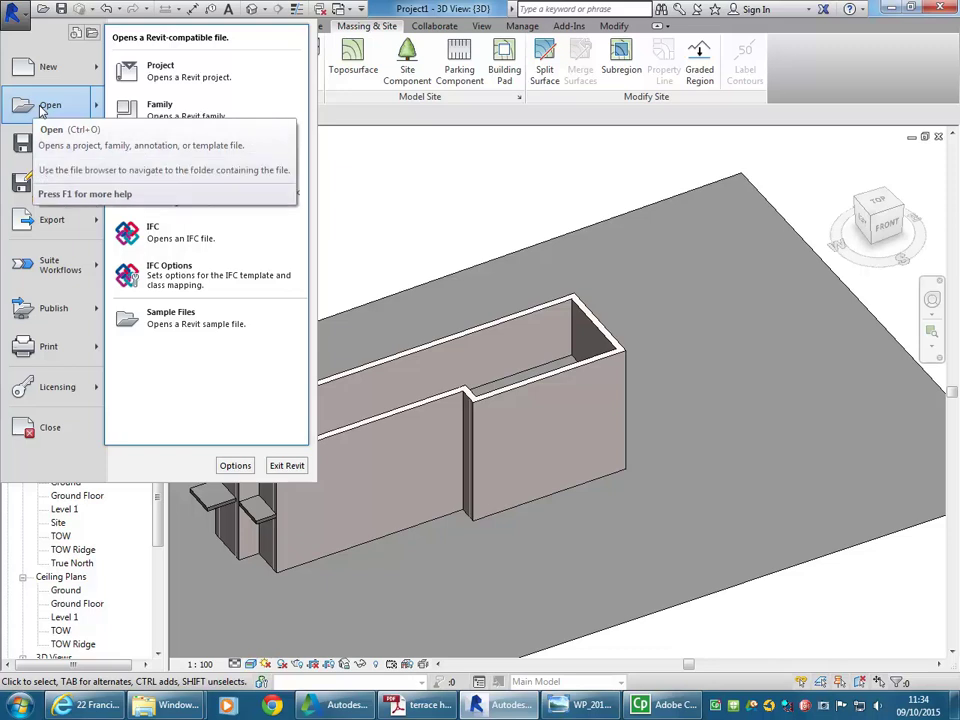
pyautogui.click(42, 108)
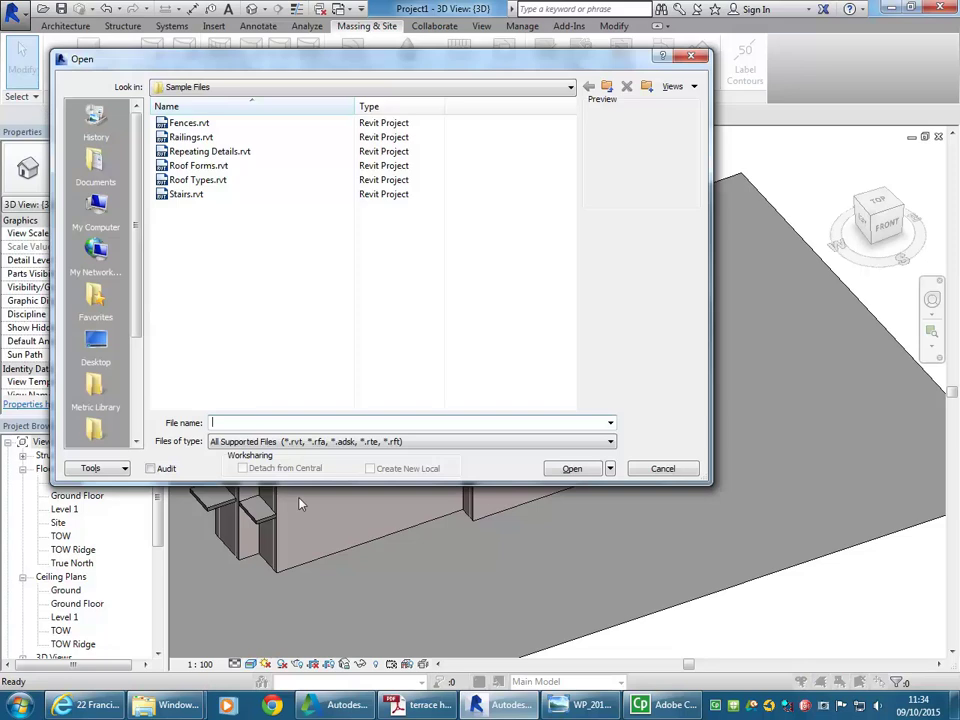
pyautogui.click(255, 442)
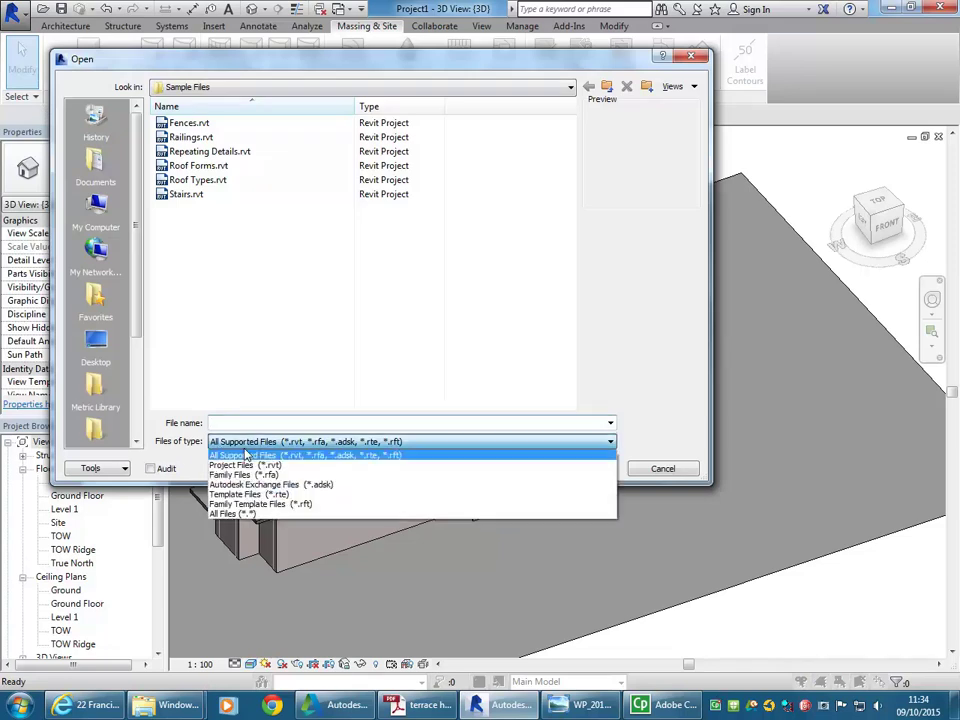
pyautogui.click(262, 442)
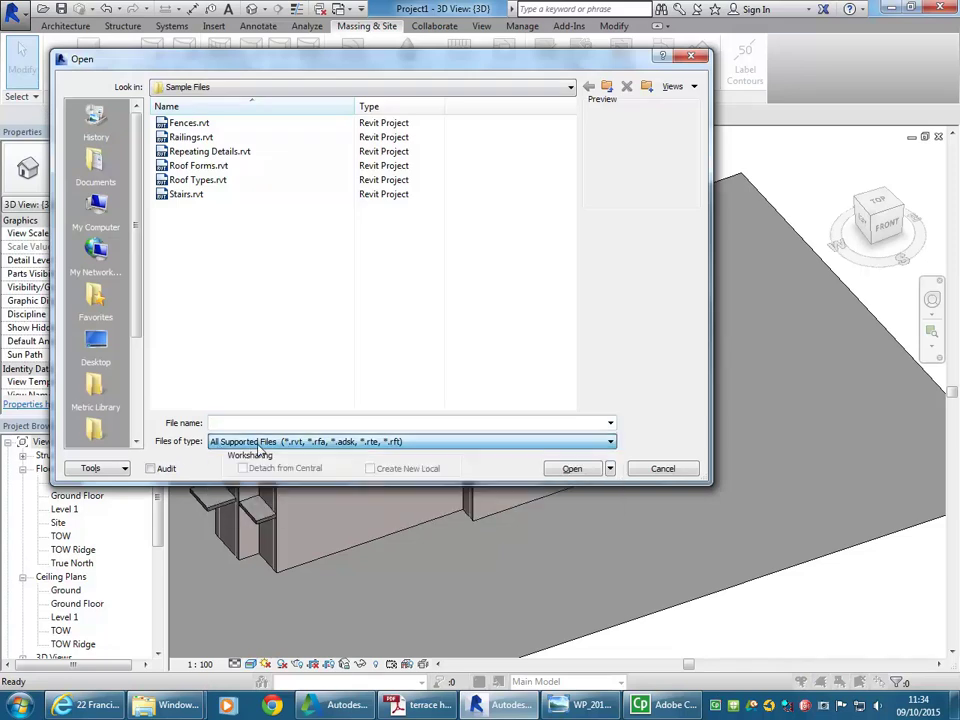
pyautogui.click(362, 443)
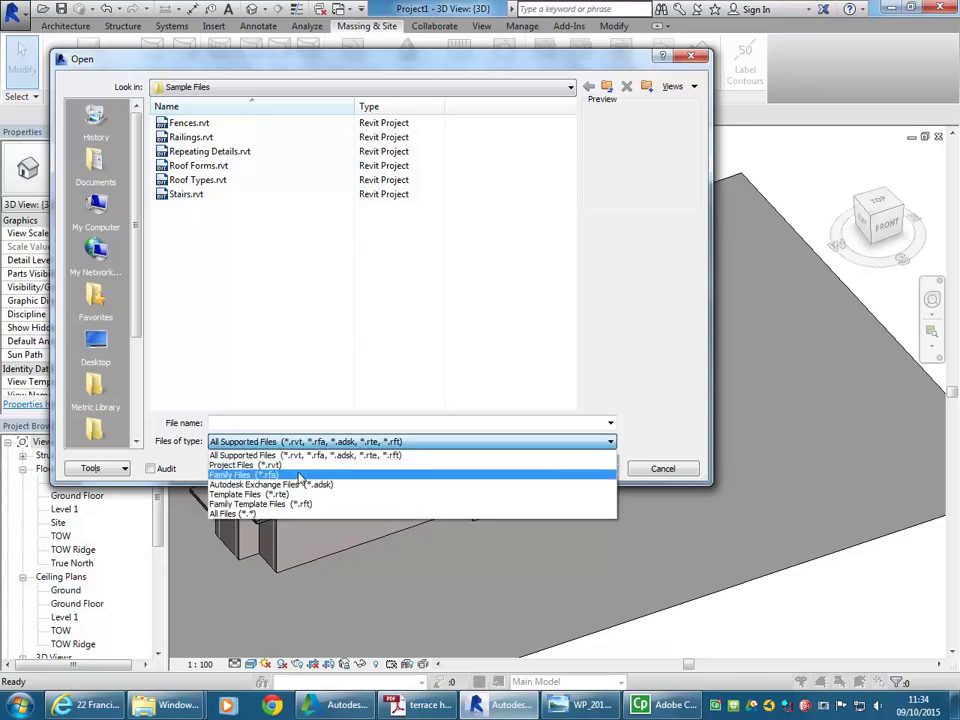
pyautogui.click(310, 442)
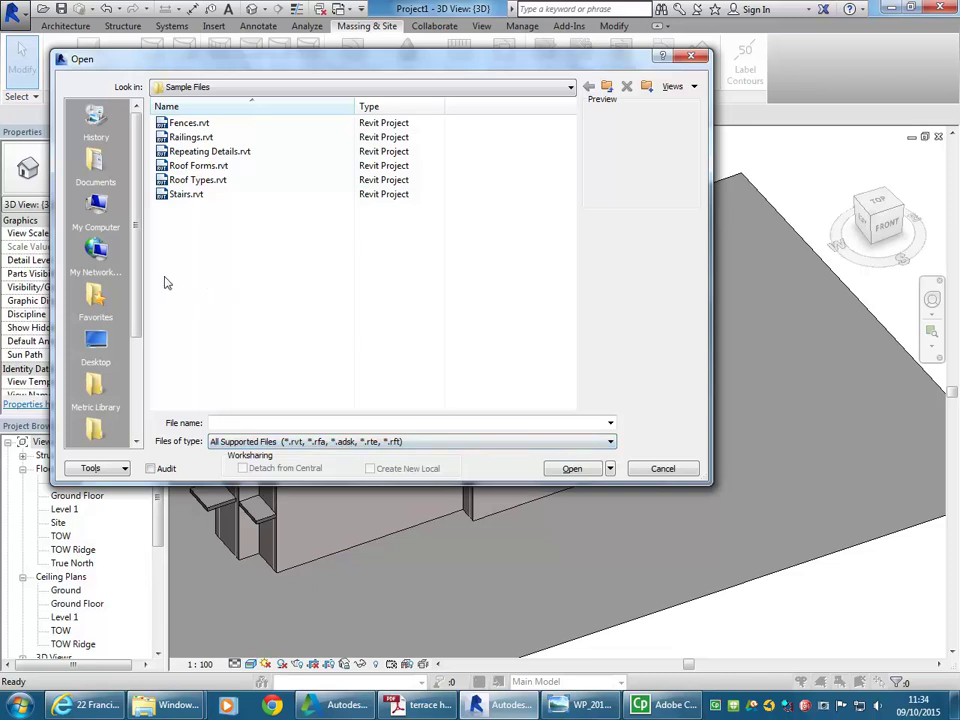
# Step: Browse to the Sample Files folder in the Metric Library's Australia folder
pyautogui.moveTo(139, 268); pyautogui.dragTo(139, 230)
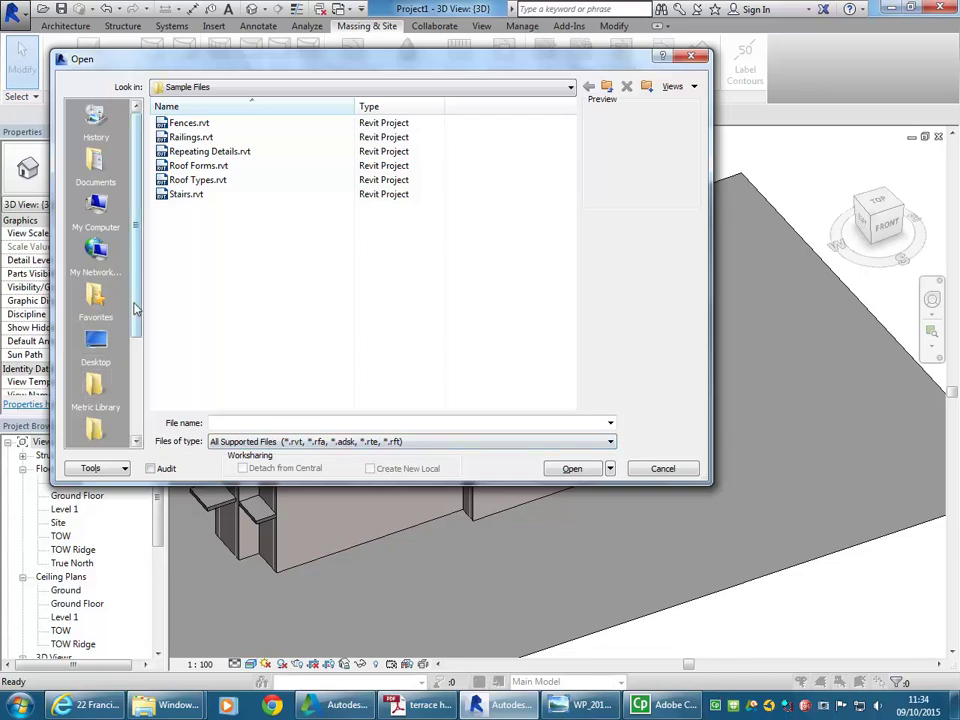
pyautogui.moveTo(138, 305); pyautogui.dragTo(139, 373)
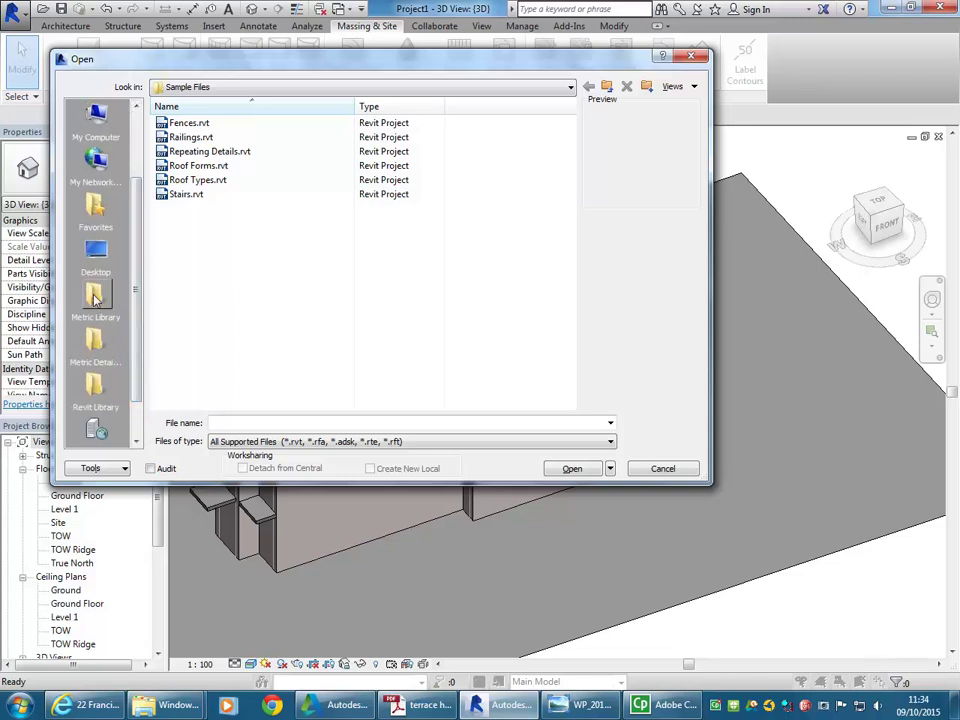
pyautogui.click(95, 298)
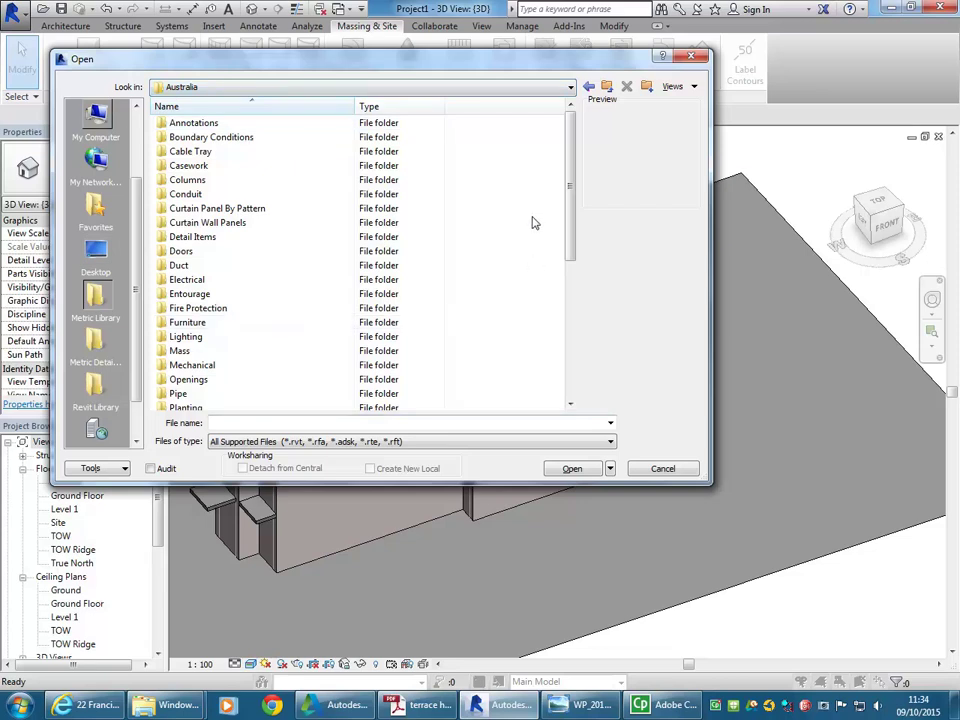
pyautogui.moveTo(573, 168)
pyautogui.mouseDown()
pyautogui.moveTo(573, 305)
pyautogui.moveTo(573, 290)
pyautogui.mouseUp()
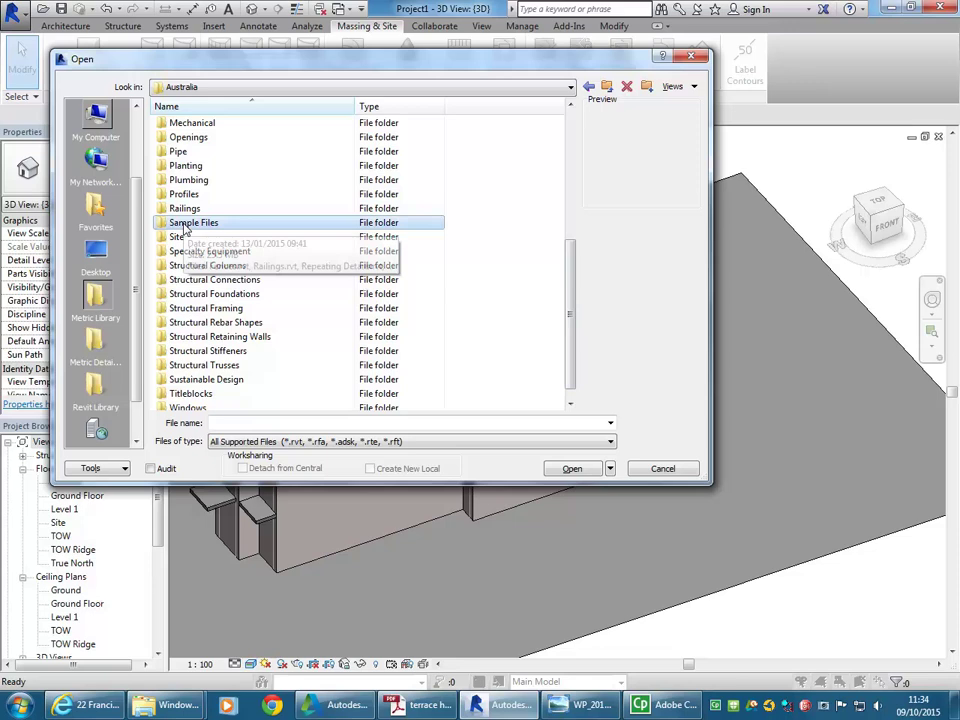
pyautogui.doubleClick(190, 223)
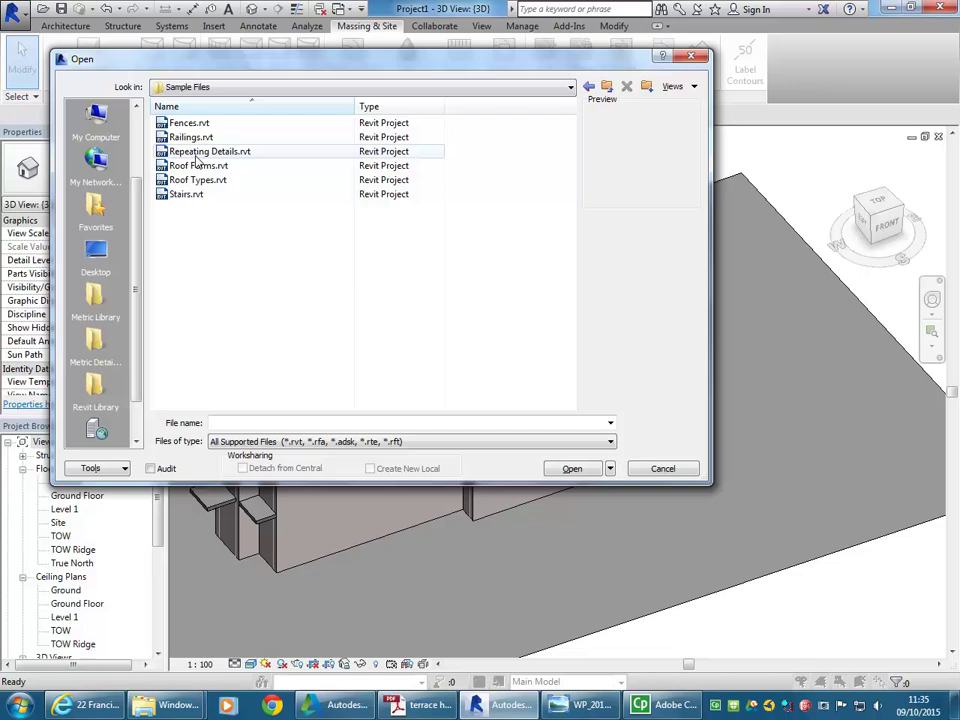
# Step: Preview the Fences.rvt and Railings.rvt sample projects, then open Fences.rvt
pyautogui.click(190, 125)
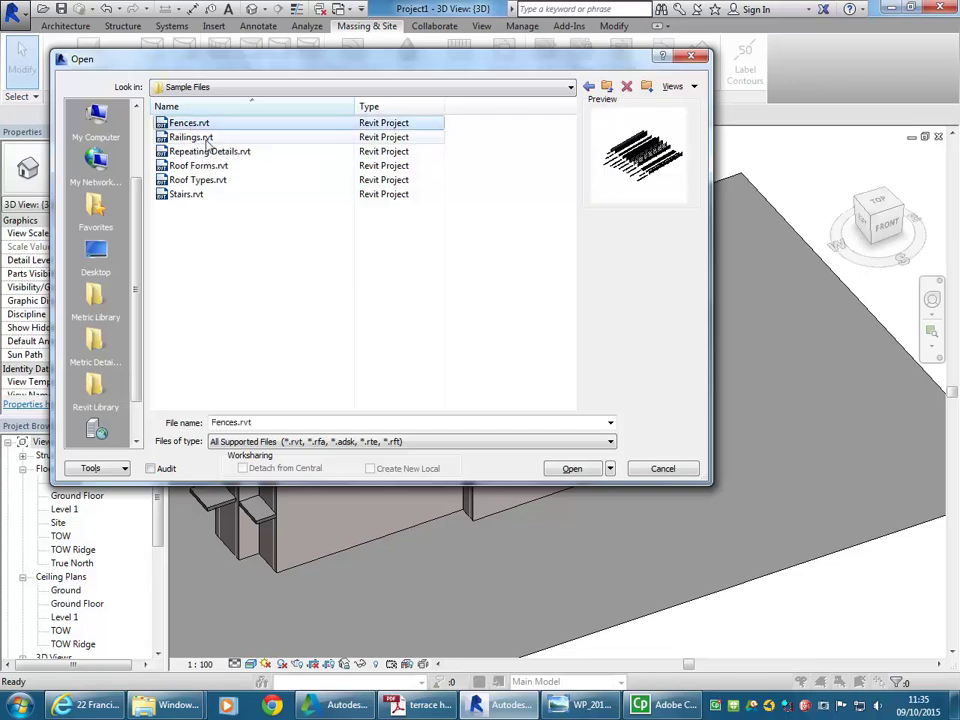
pyautogui.click(190, 137)
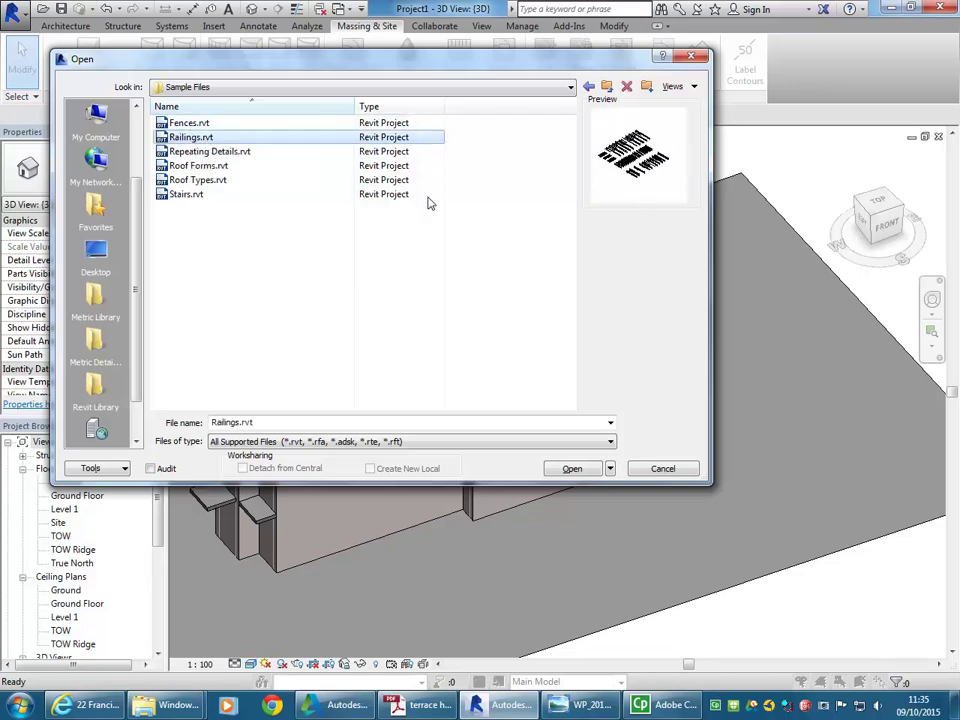
pyautogui.click(176, 124)
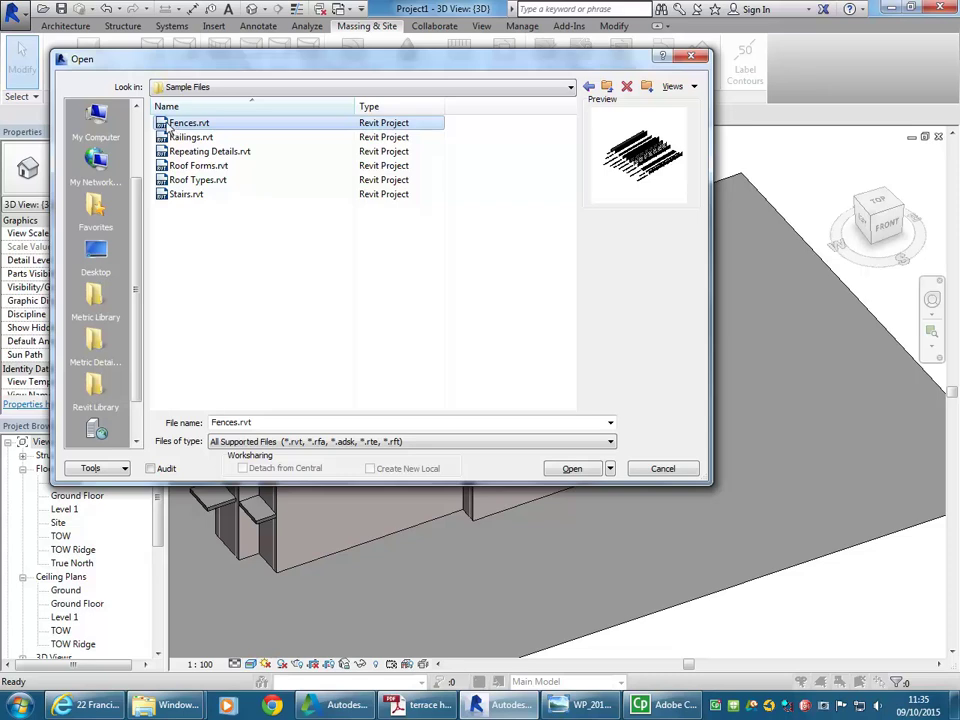
pyautogui.doubleClick(173, 124)
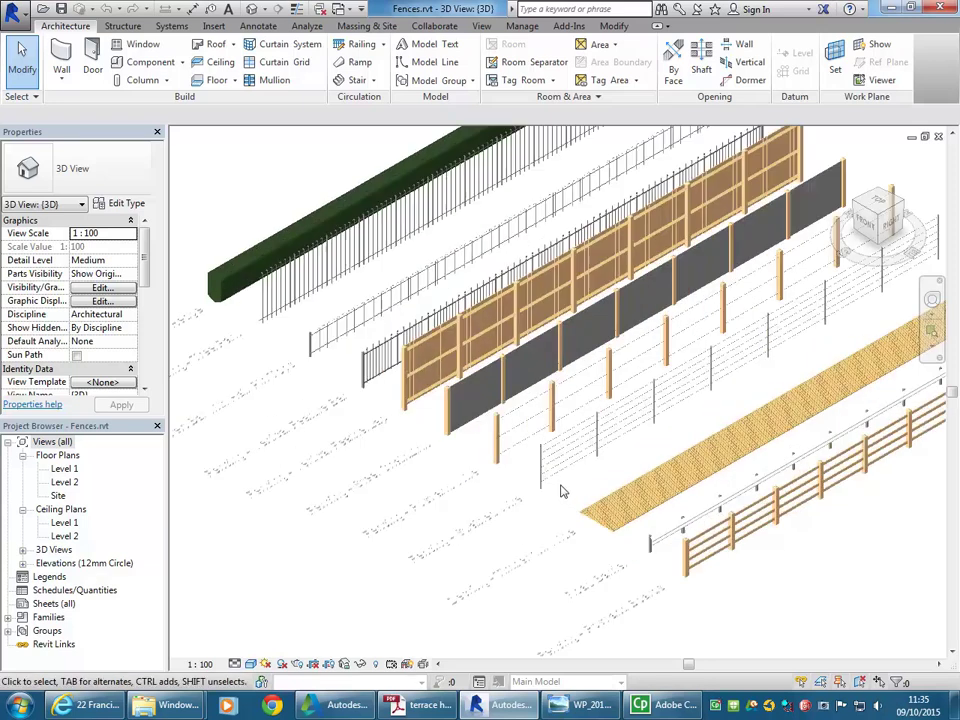
# Step: Select the Fencing - Vertical FeatherLap railing among the sample fences and examine its palings
pyautogui.scroll(3, 432, 414)
pyautogui.scroll(4, 432, 414)
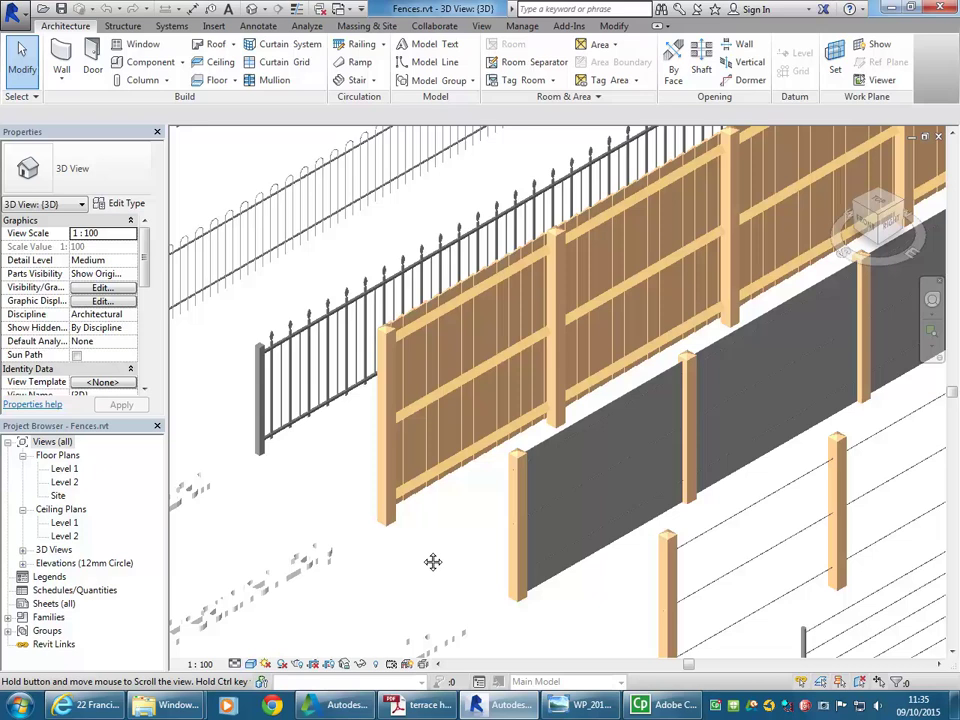
pyautogui.moveTo(432, 561); pyautogui.dragTo(474, 447, button='middle')
pyautogui.scroll(-2, 422, 574)
pyautogui.scroll(-2, 474, 447)
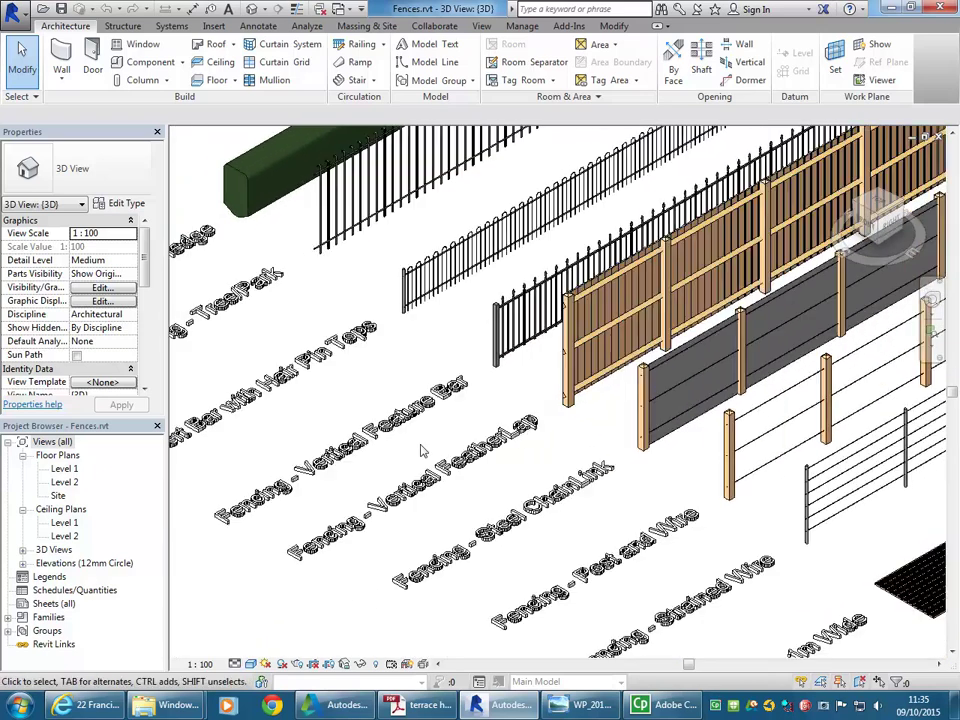
pyautogui.scroll(3, 338, 581)
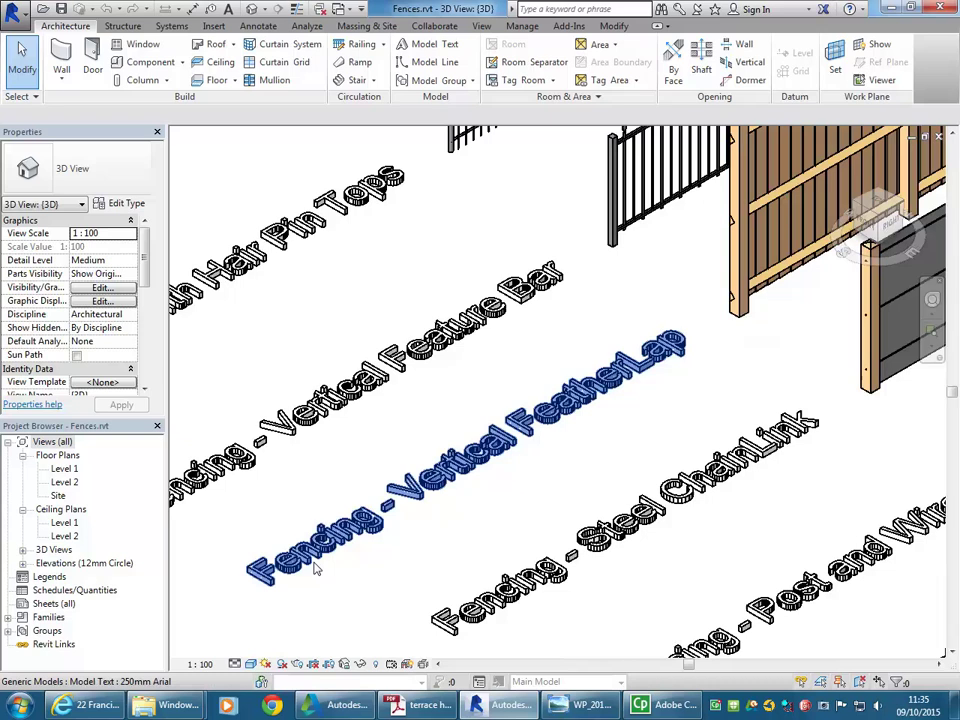
pyautogui.moveTo(724, 334); pyautogui.dragTo(275, 598, button='middle')
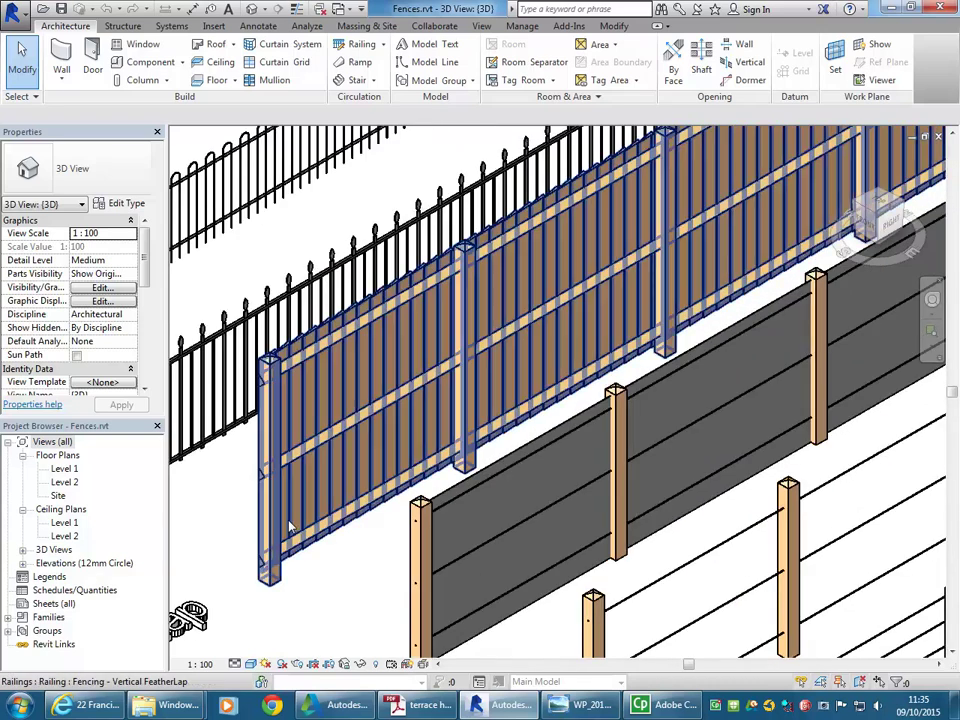
pyautogui.click(285, 525)
pyautogui.scroll(1, 285, 525)
pyautogui.moveTo(300, 520); pyautogui.dragTo(371, 600, button='middle')
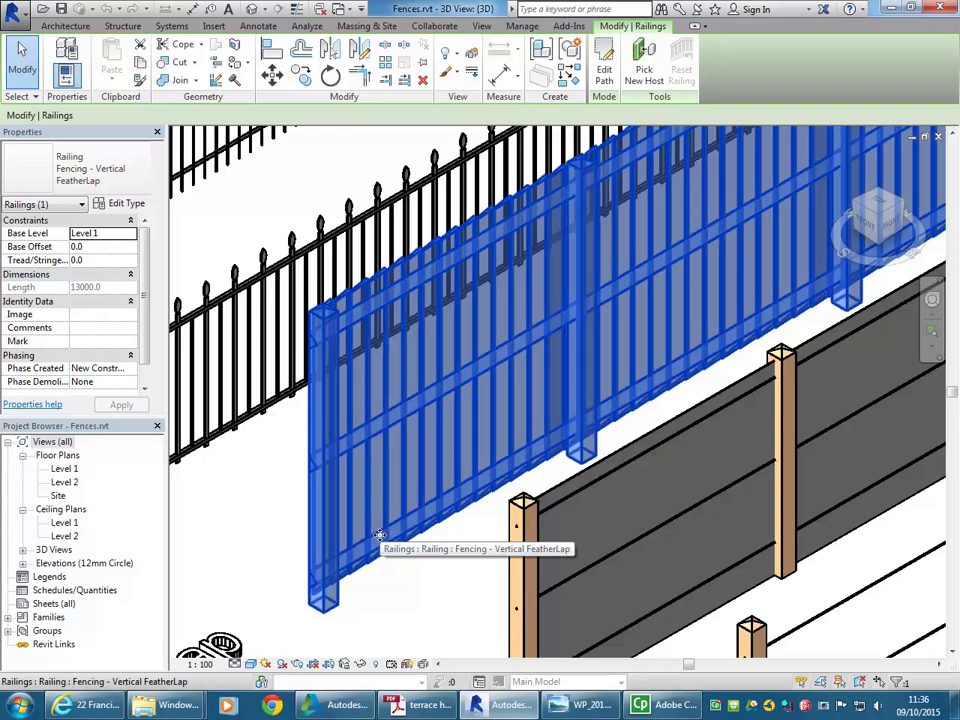
pyautogui.scroll(5, 347, 279)
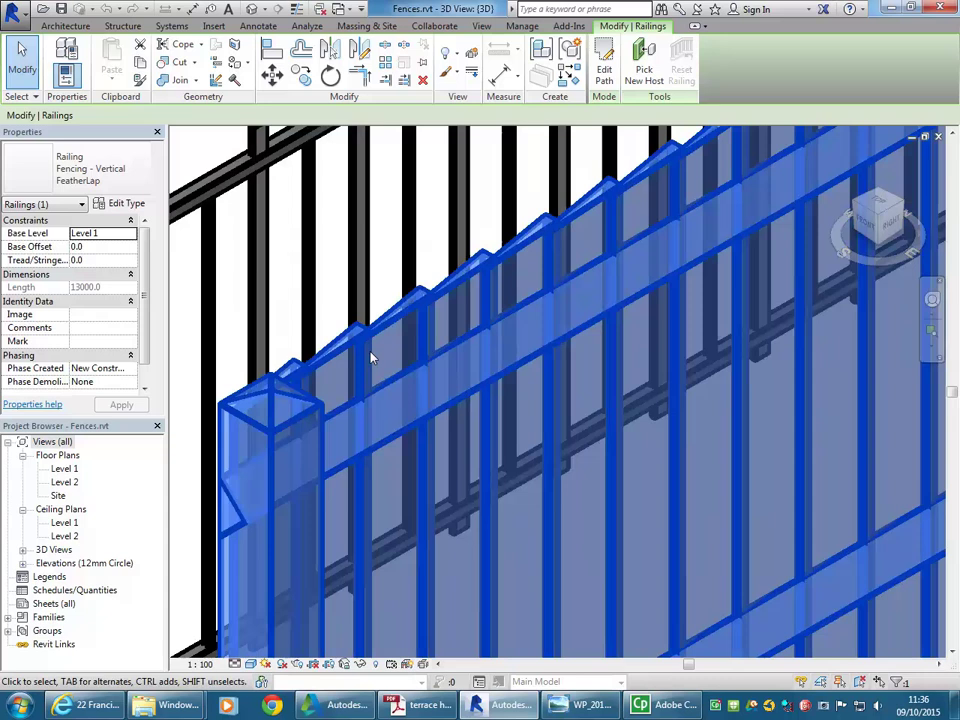
pyautogui.scroll(-5, 373, 337)
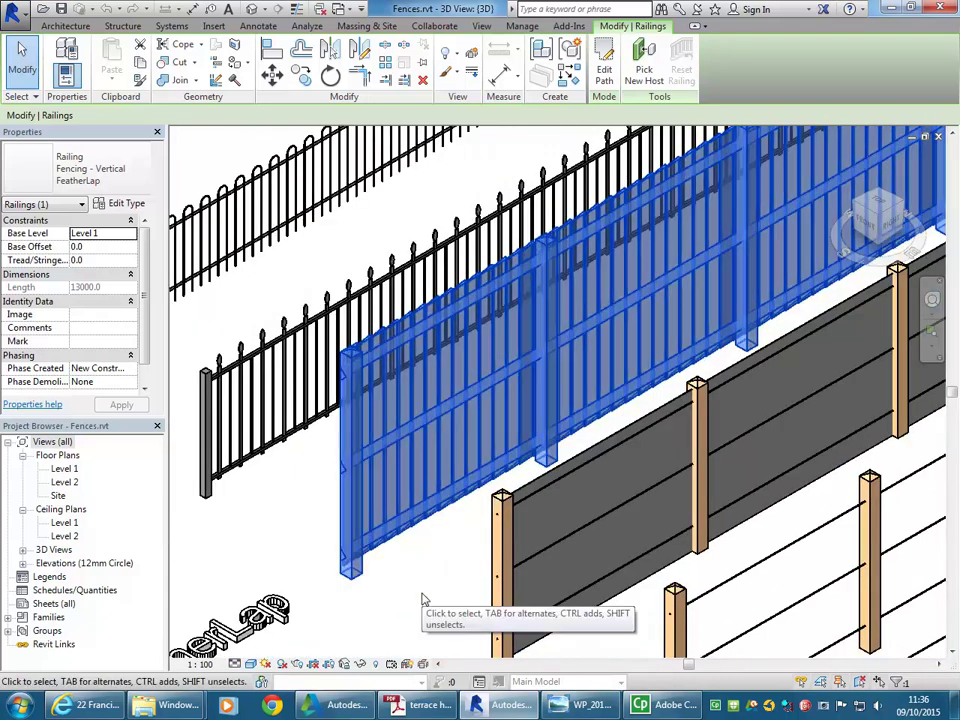
pyautogui.moveTo(422, 598); pyautogui.dragTo(366, 593, button='middle')
pyautogui.scroll(3, 366, 590)
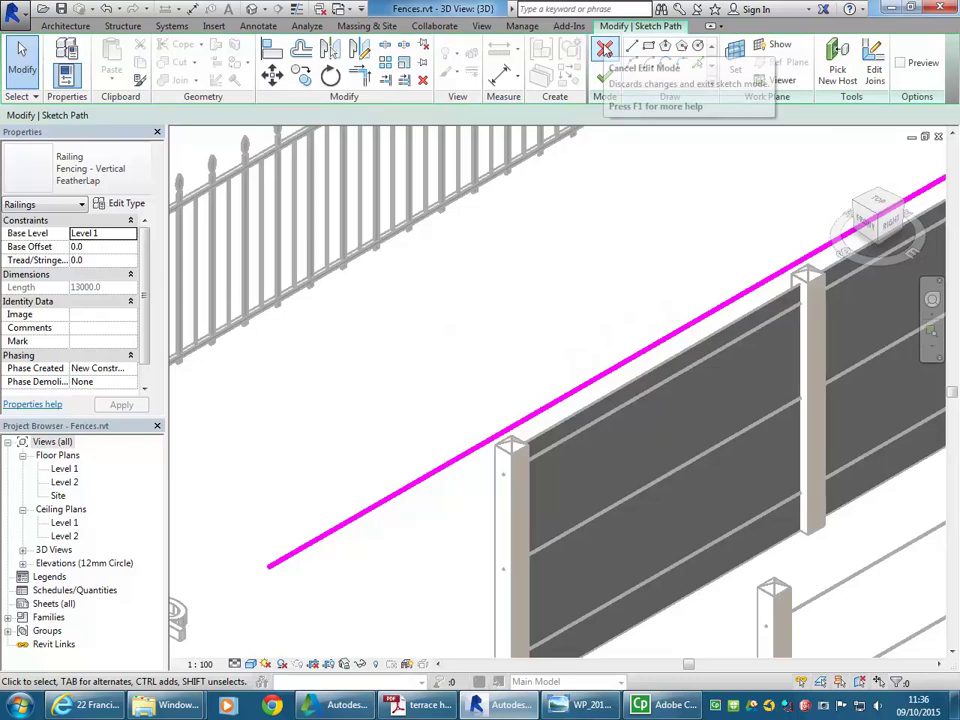
pyautogui.click(605, 50)
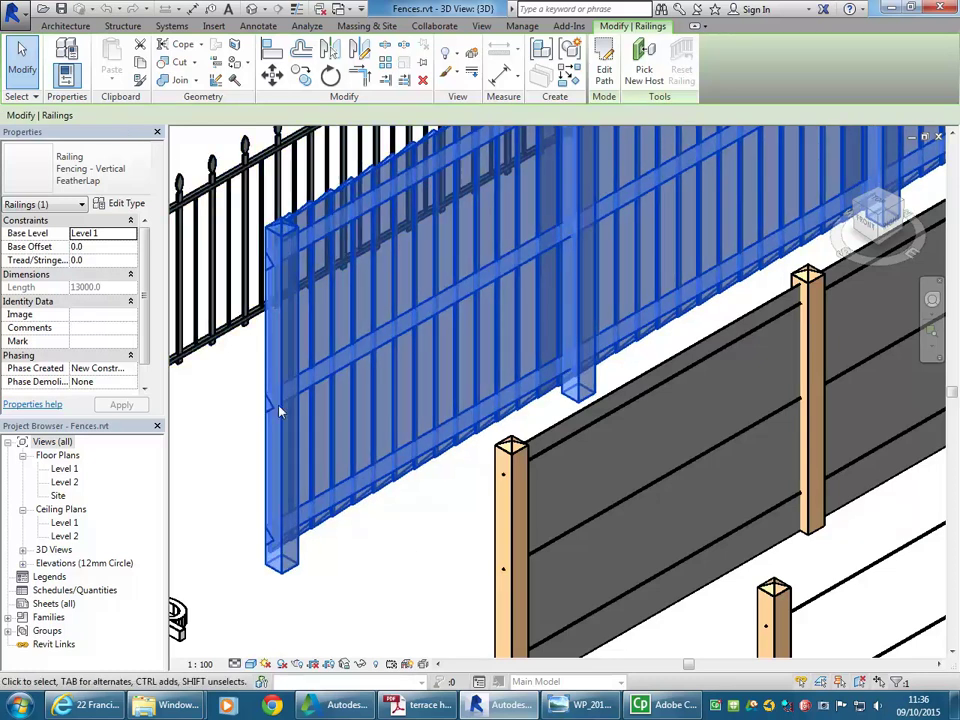
# Step: Copy the selected Vertical FeatherLap fence to the clipboard and switch to the 3D view of Project1
pyautogui.click(141, 63)
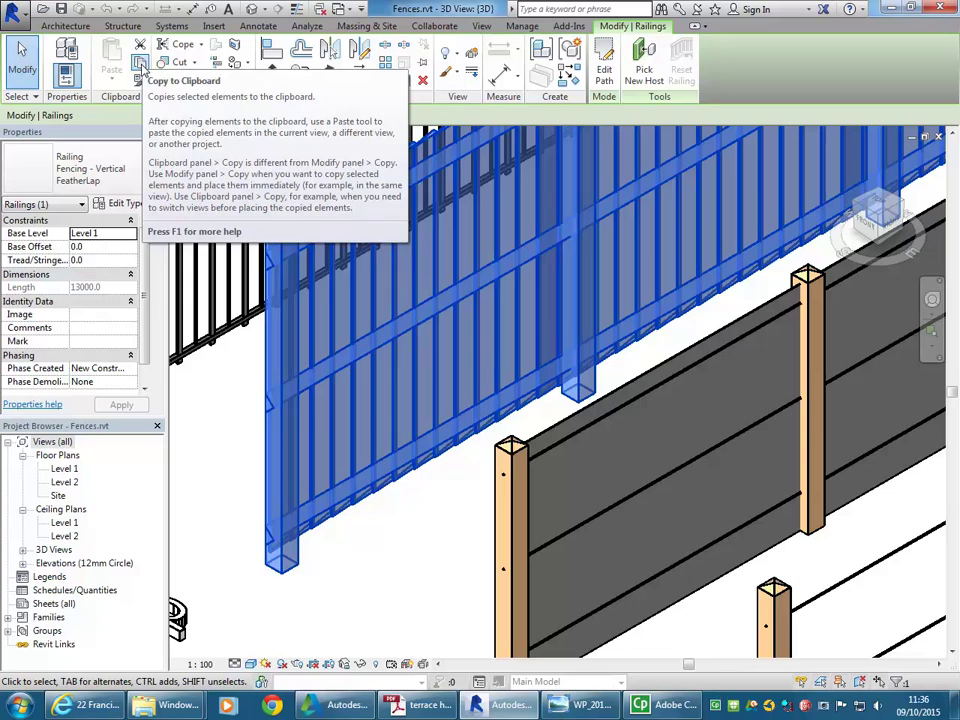
pyautogui.click(140, 63)
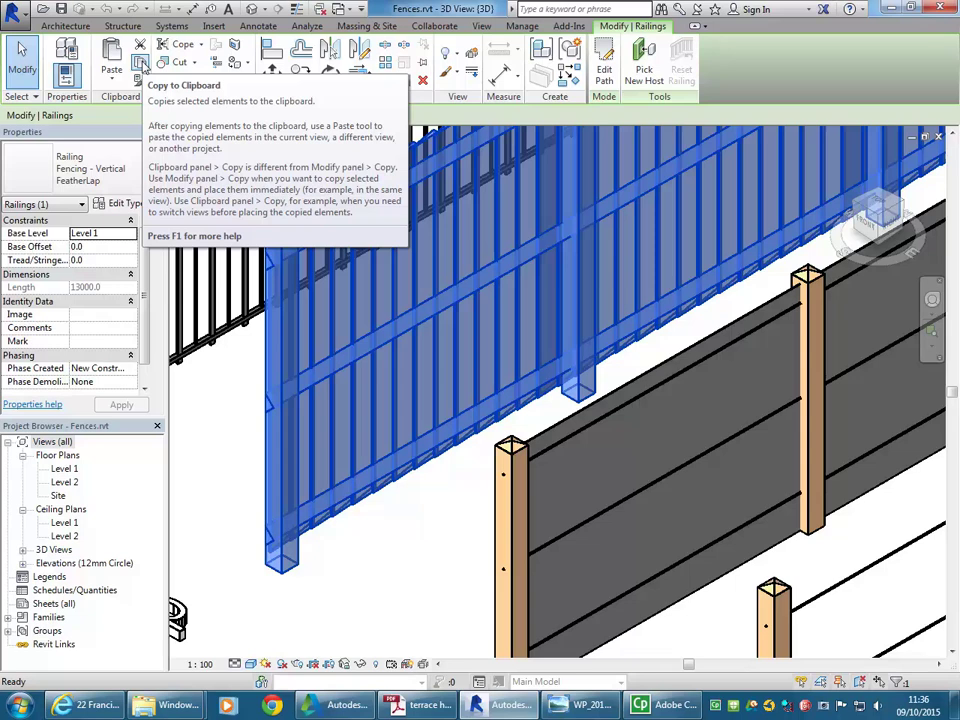
pyautogui.click(437, 521)
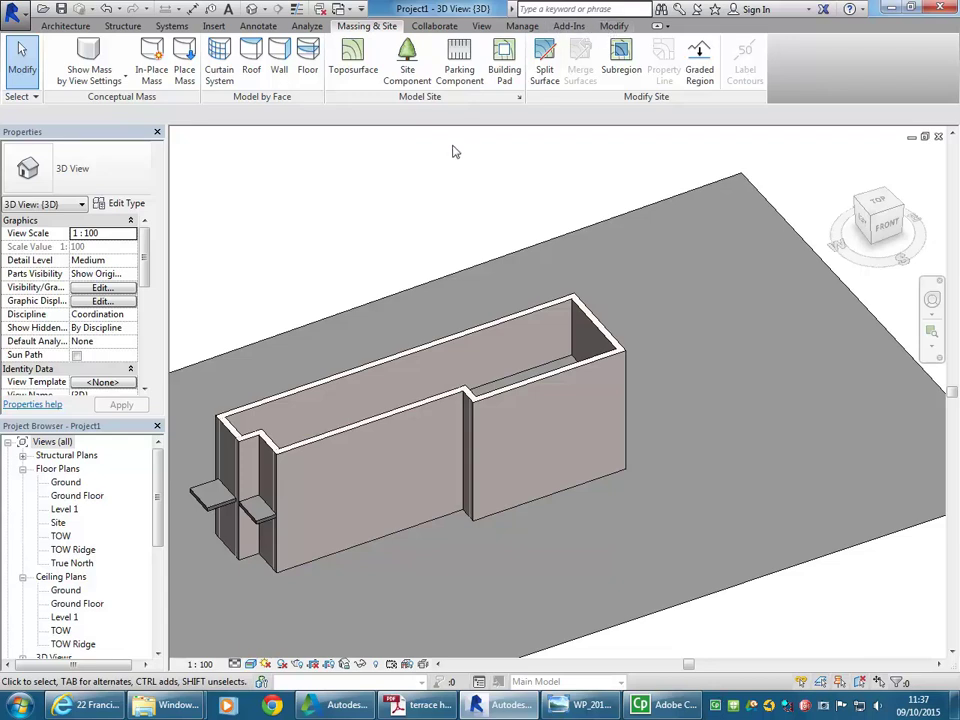
# Step: Paste the copied fence beside the end wall of the house, accepting the project's own versions of the duplicate types, and finish the paste
pyautogui.click(612, 27)
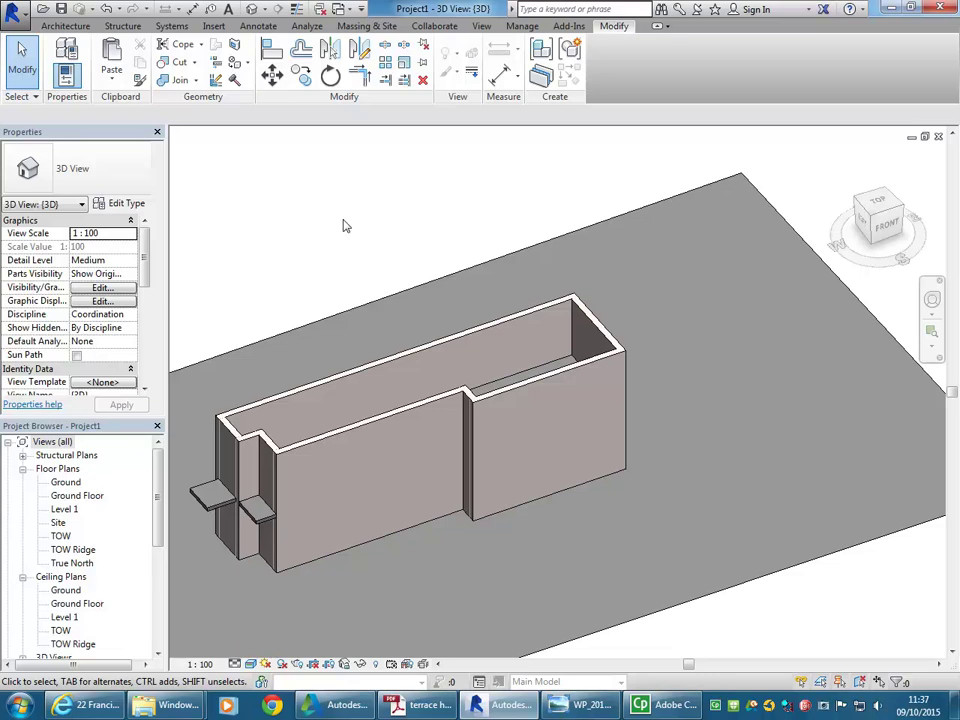
pyautogui.moveTo(350, 228); pyautogui.dragTo(384, 191, button='middle')
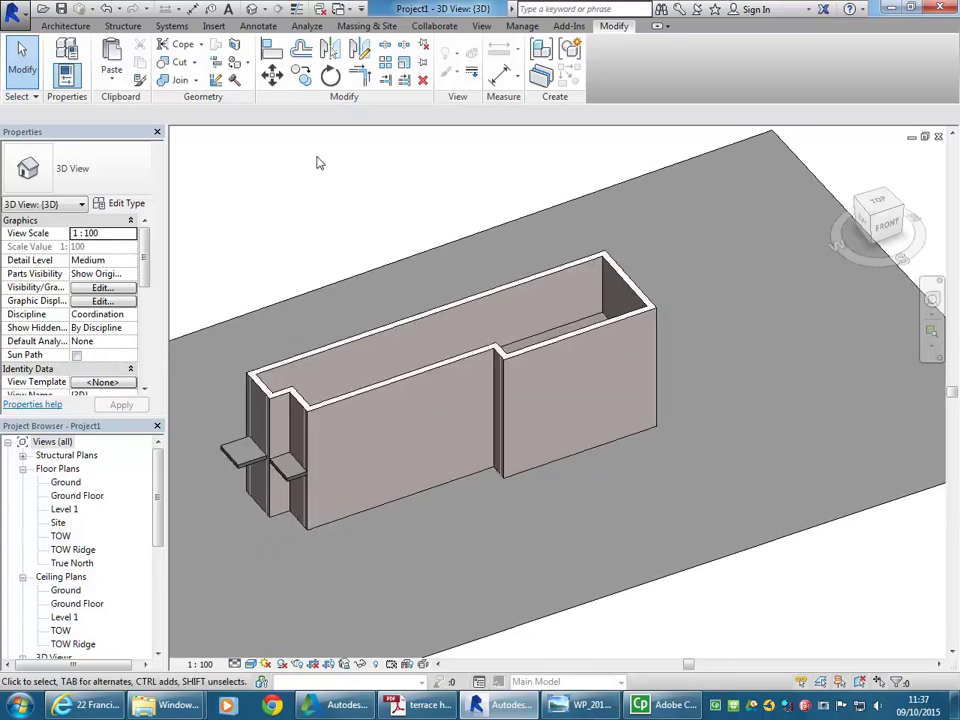
pyautogui.click(253, 10)
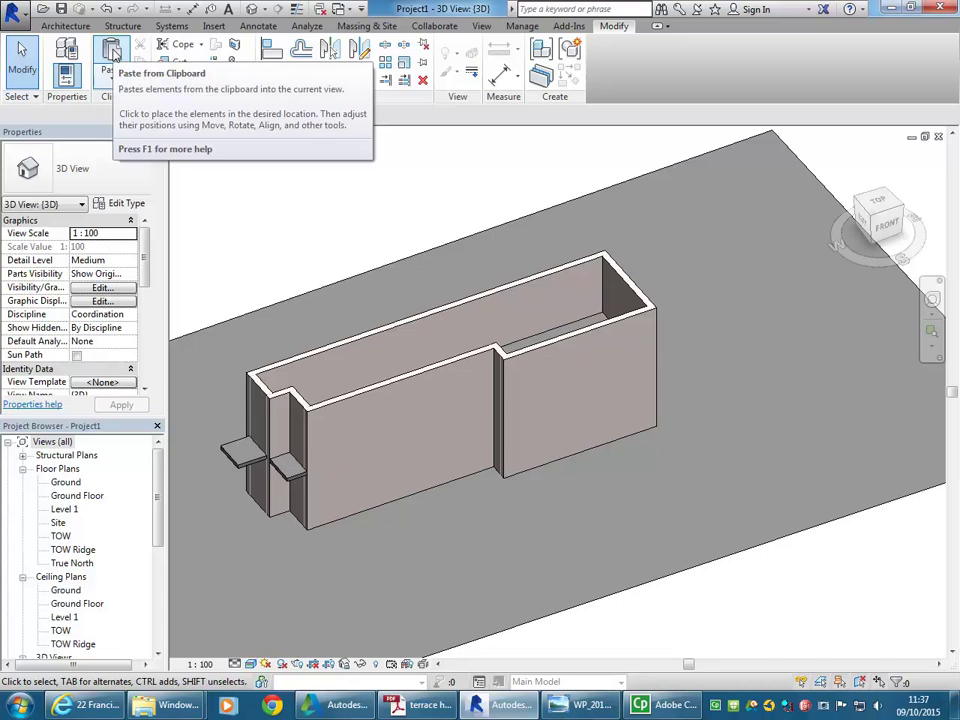
pyautogui.click(111, 76)
pyautogui.click(111, 83)
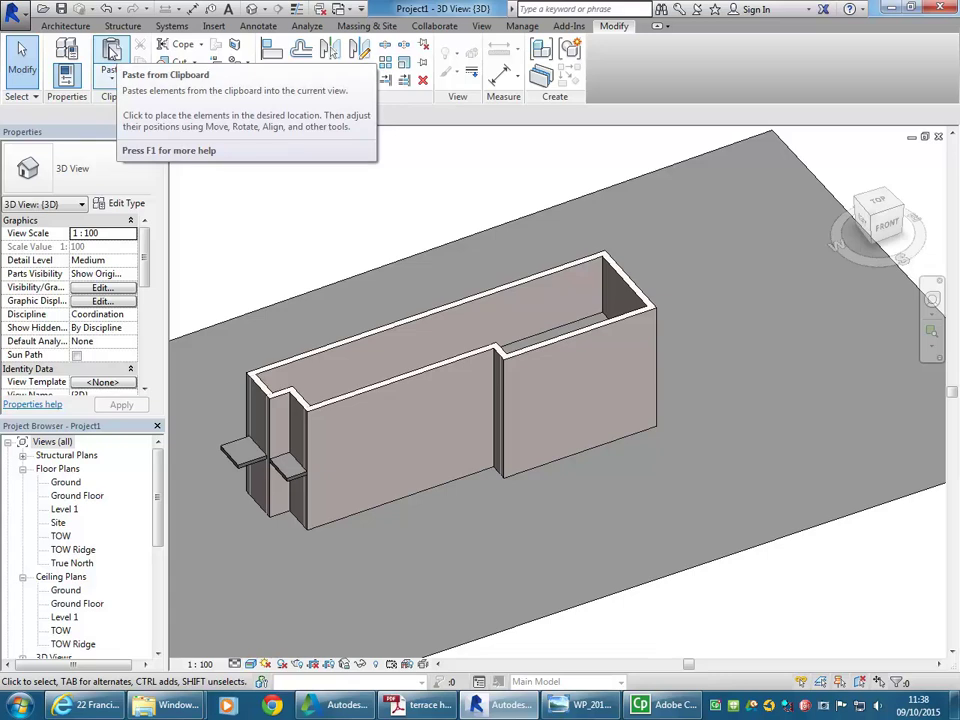
pyautogui.click(111, 50)
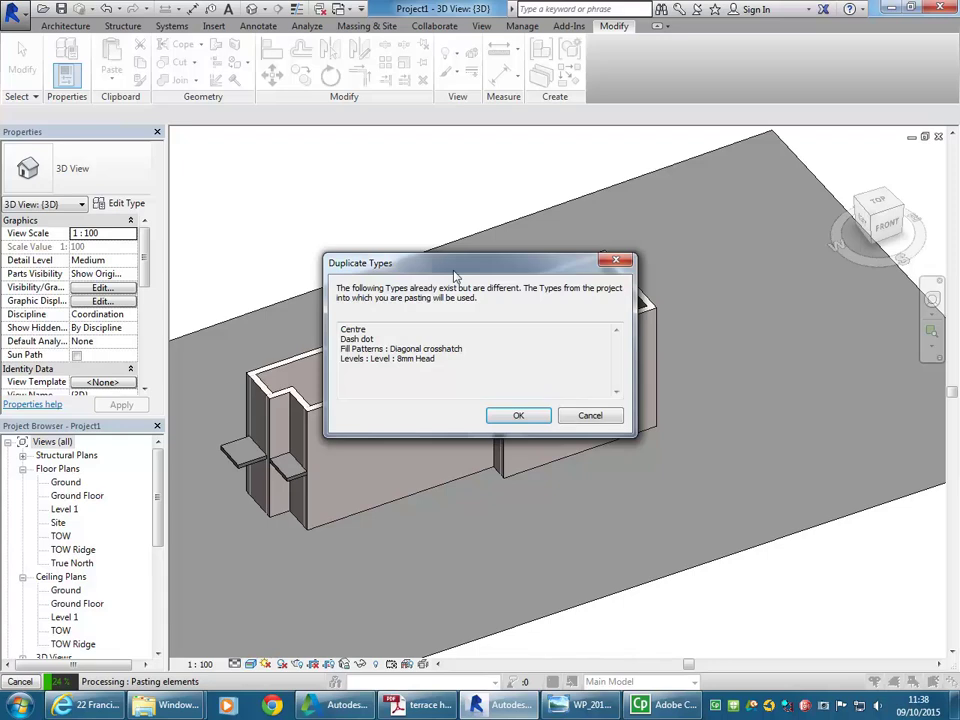
pyautogui.moveTo(450, 263); pyautogui.dragTo(368, 264)
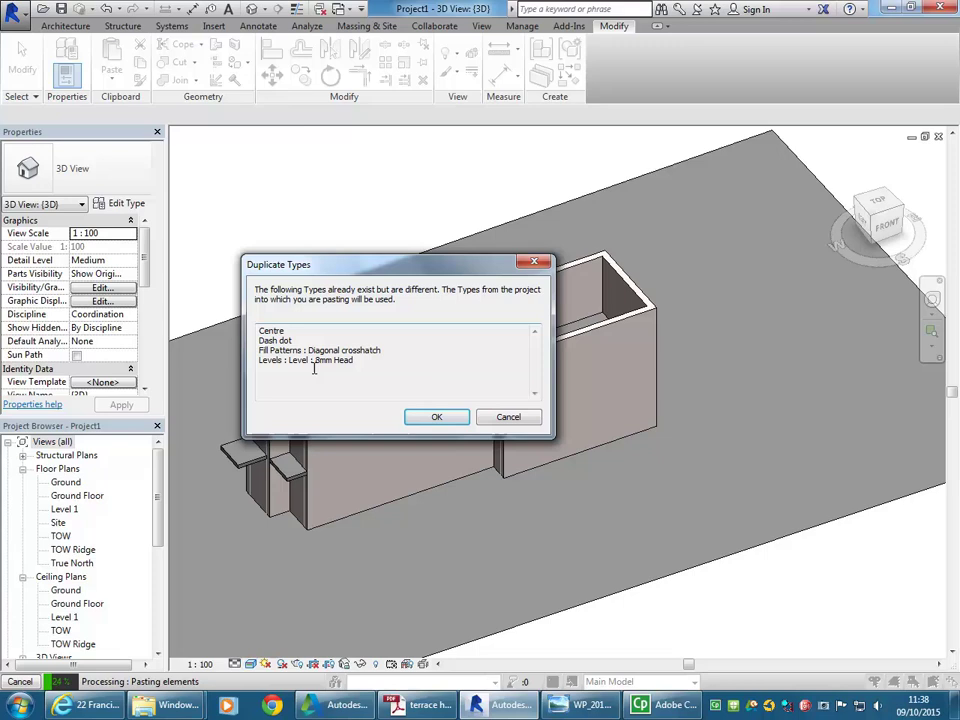
pyautogui.click(435, 418)
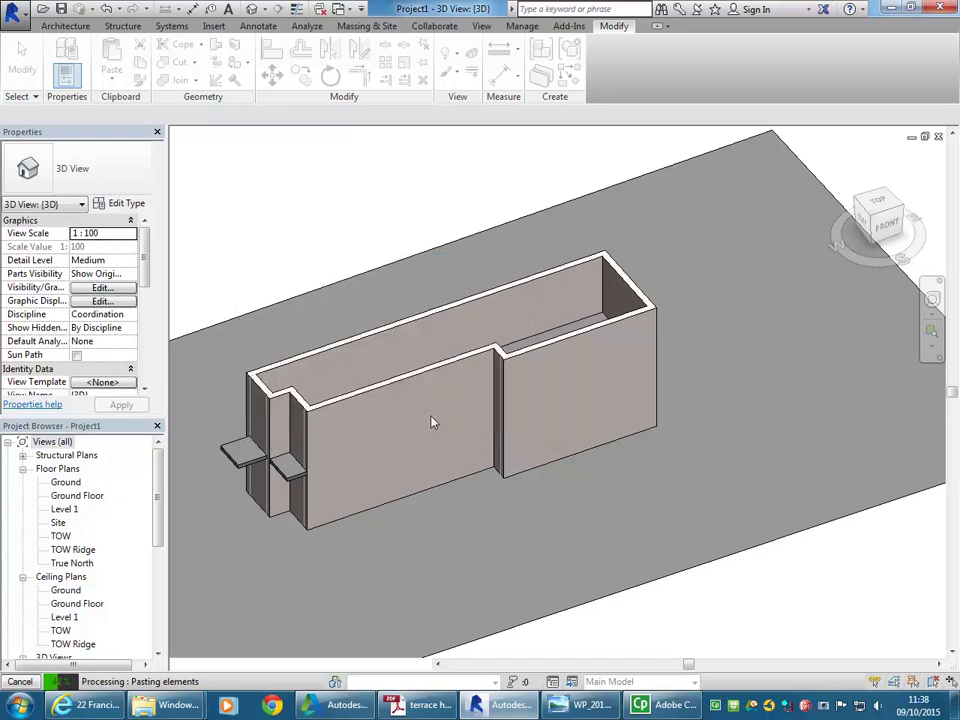
pyautogui.click(782, 444)
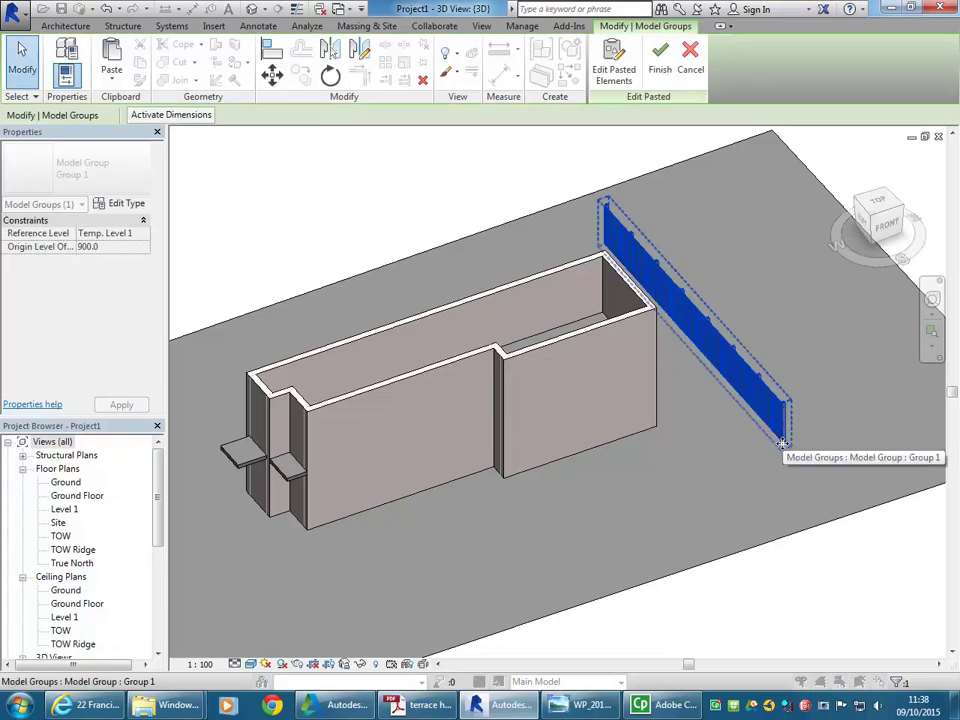
pyautogui.click(658, 60)
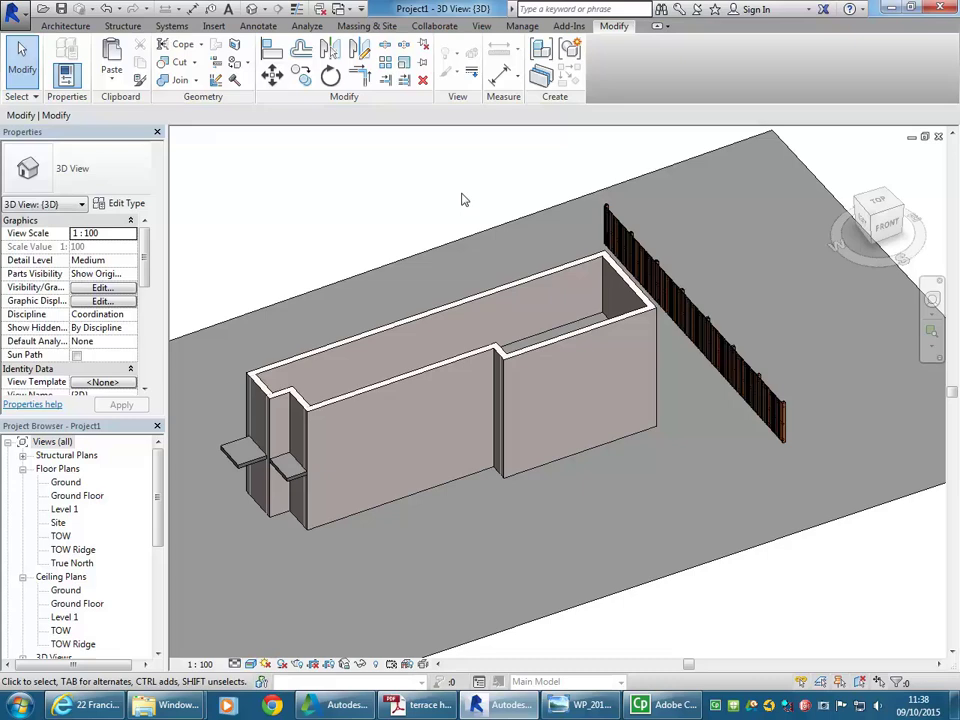
# Step: Delete the pasted fence from the model
pyautogui.scroll(3, 790, 308)
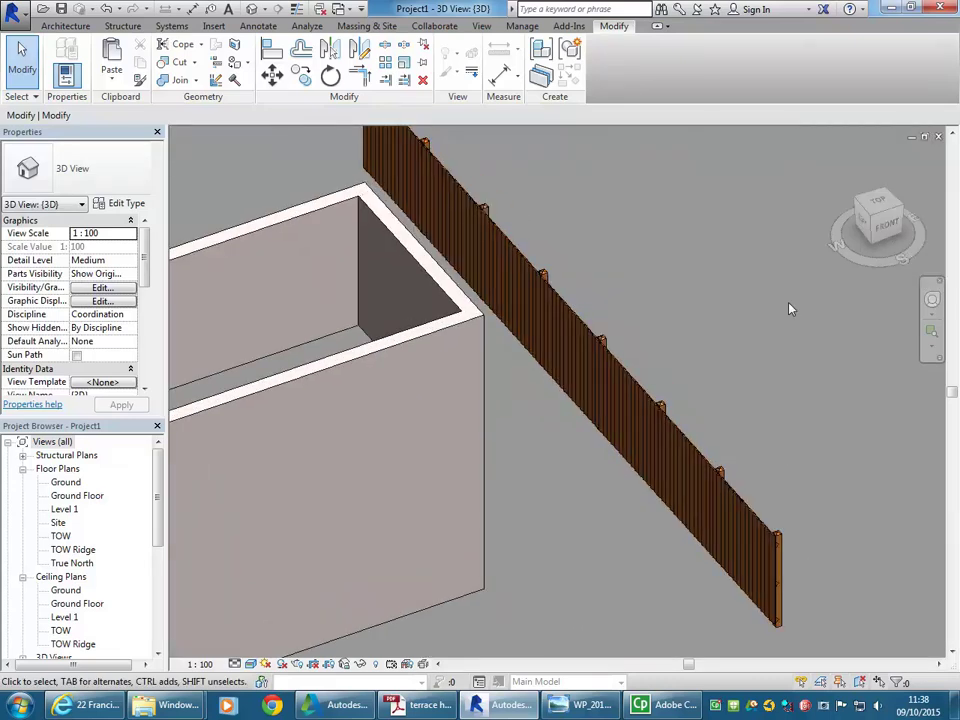
pyautogui.click(694, 447)
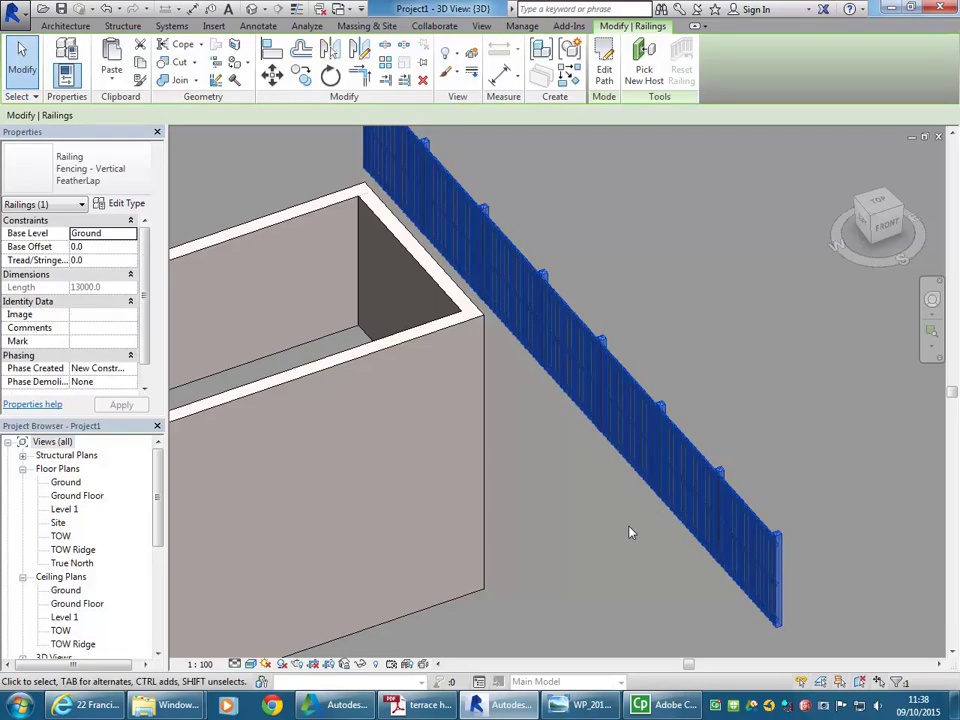
pyautogui.press('Delete')
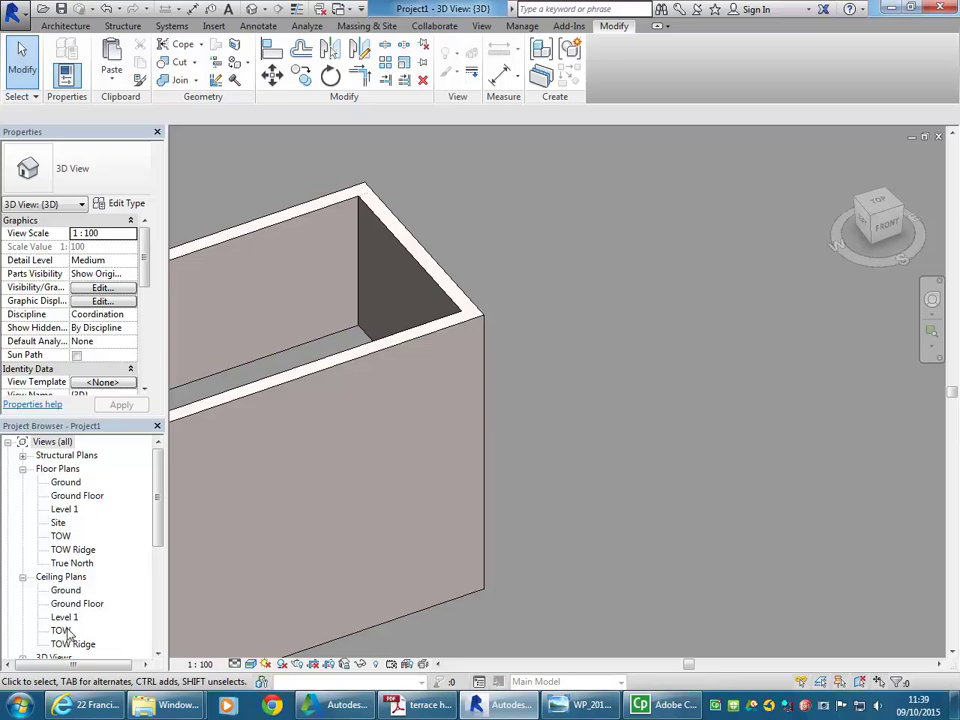
# Step: Open the Site floor plan at the open yard between the rear wall and the boundary
pyautogui.click(58, 523)
pyautogui.doubleClick(58, 523)
pyautogui.scroll(4, 675, 389)
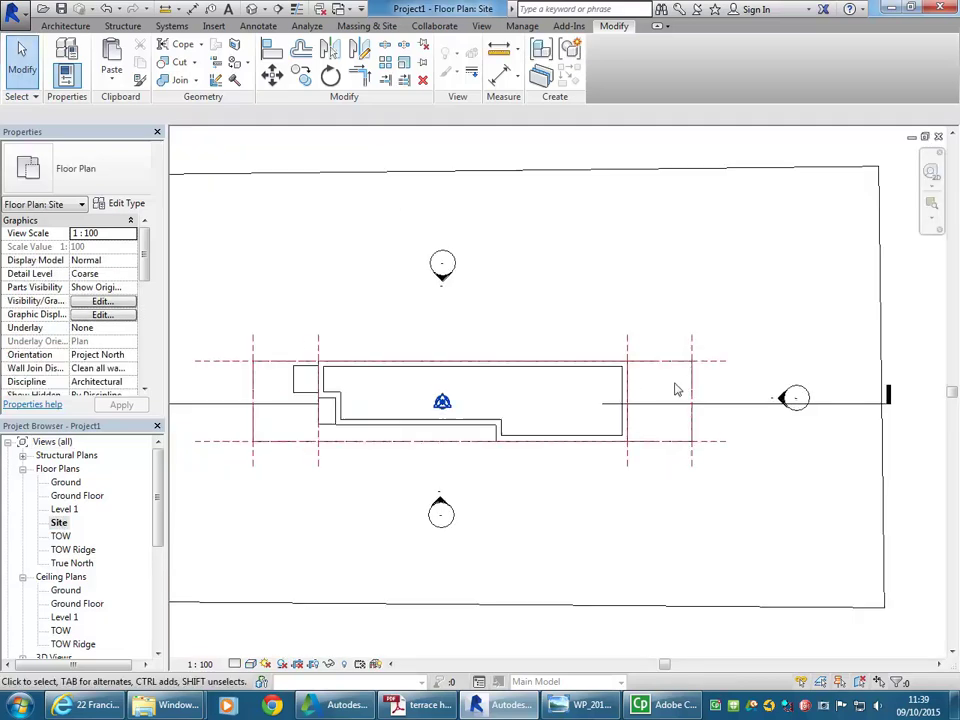
pyautogui.moveTo(675, 389); pyautogui.dragTo(454, 345, button='middle')
pyautogui.scroll(1, 439, 345)
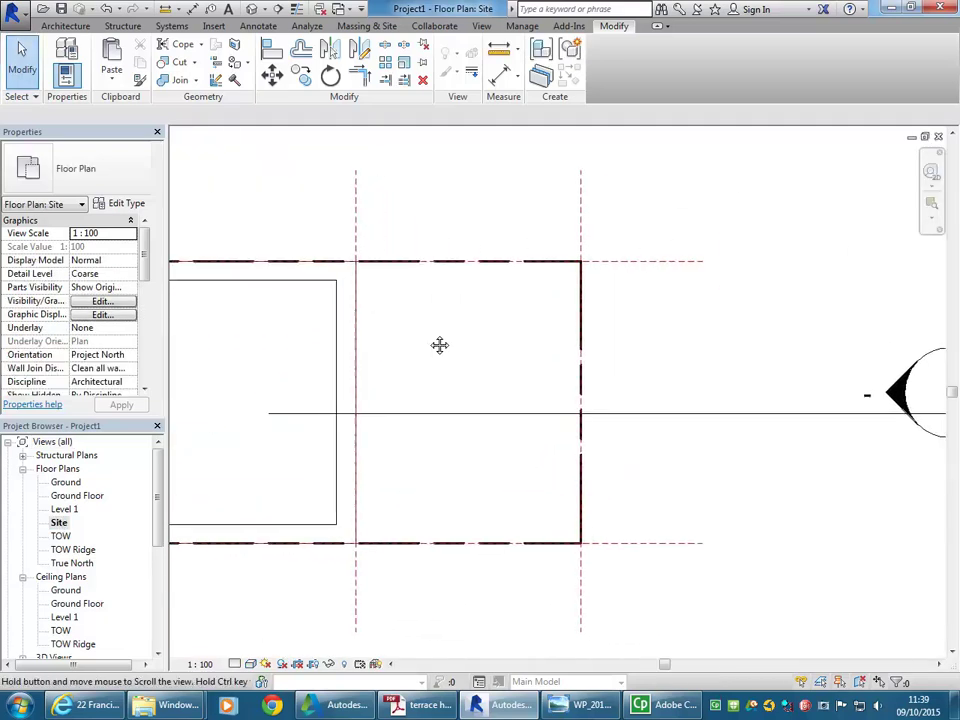
pyautogui.scroll(1, 424, 360)
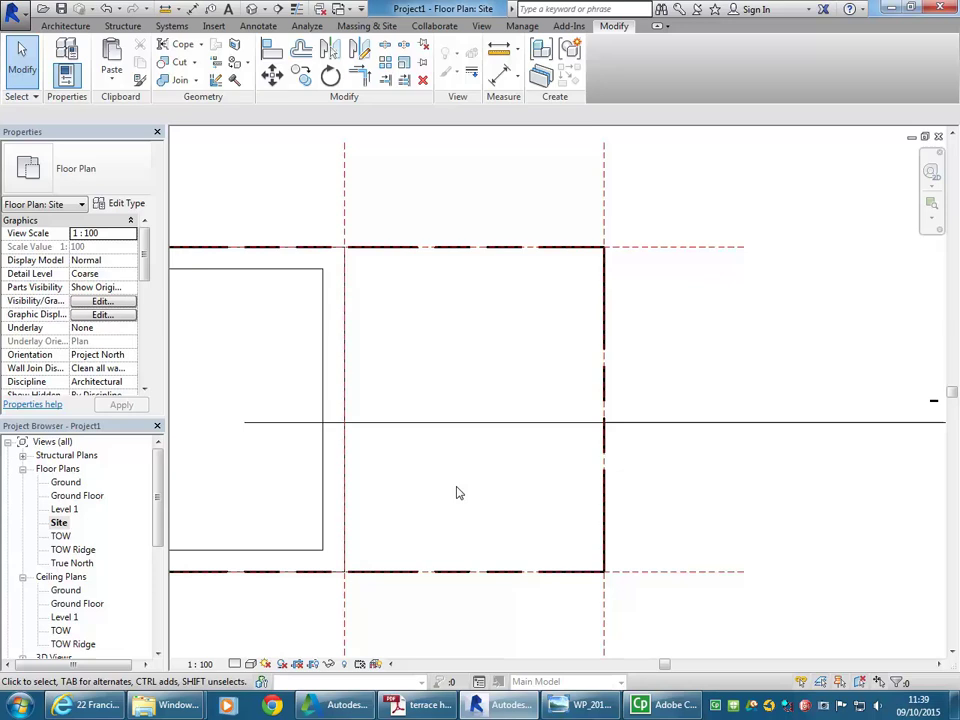
pyautogui.click(59, 524)
# Step: Start a new railing path with the Fencing - Vertical FeatherLap type
pyautogui.click(64, 27)
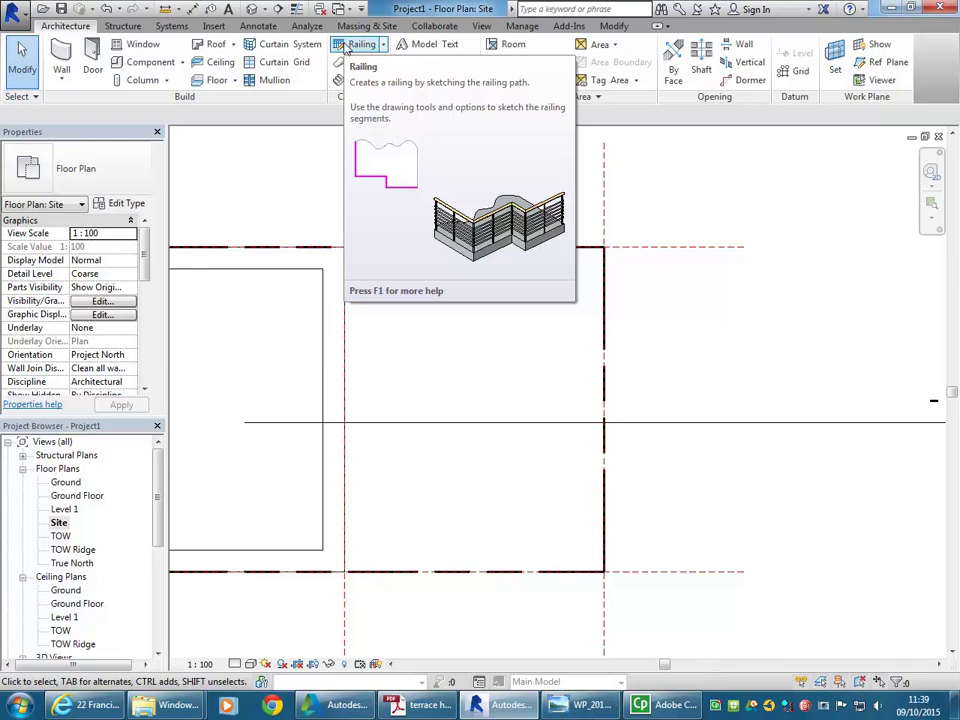
pyautogui.click(352, 44)
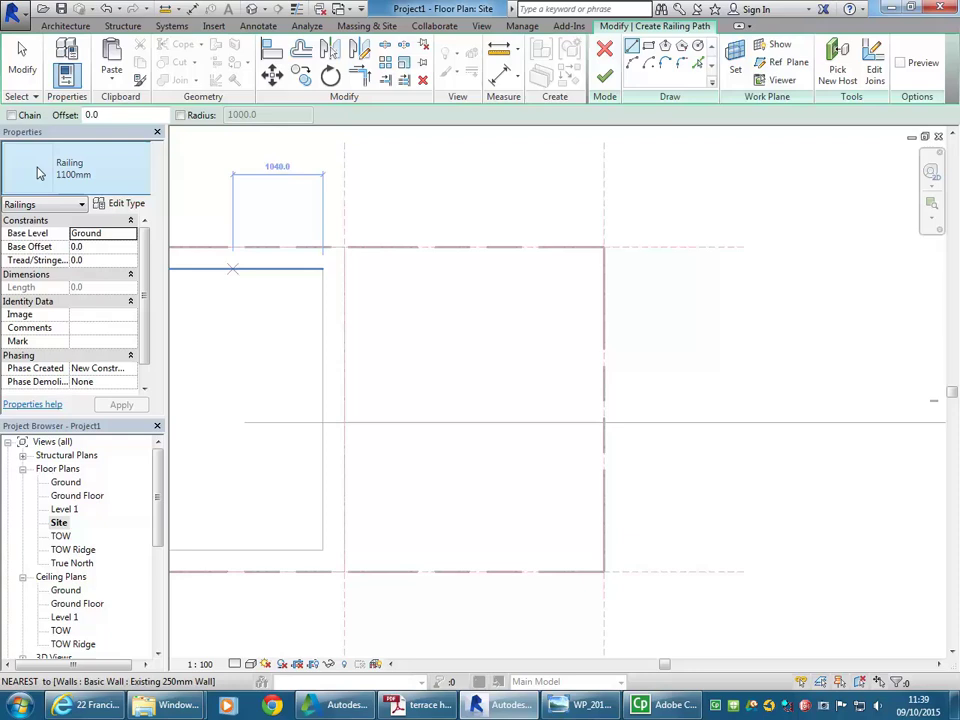
pyautogui.click(110, 175)
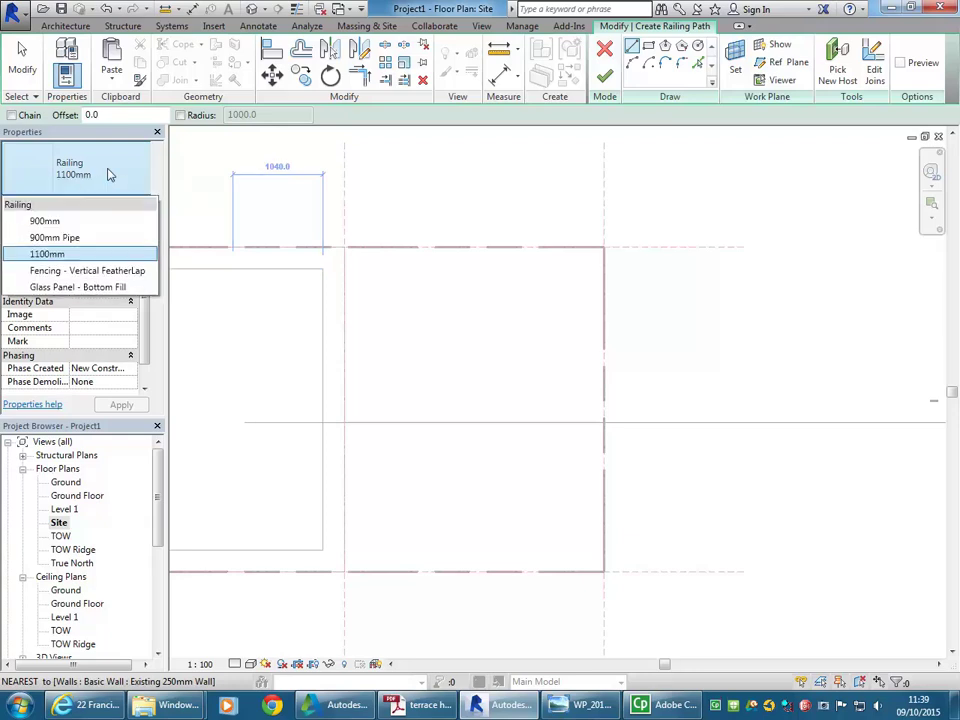
pyautogui.click(101, 271)
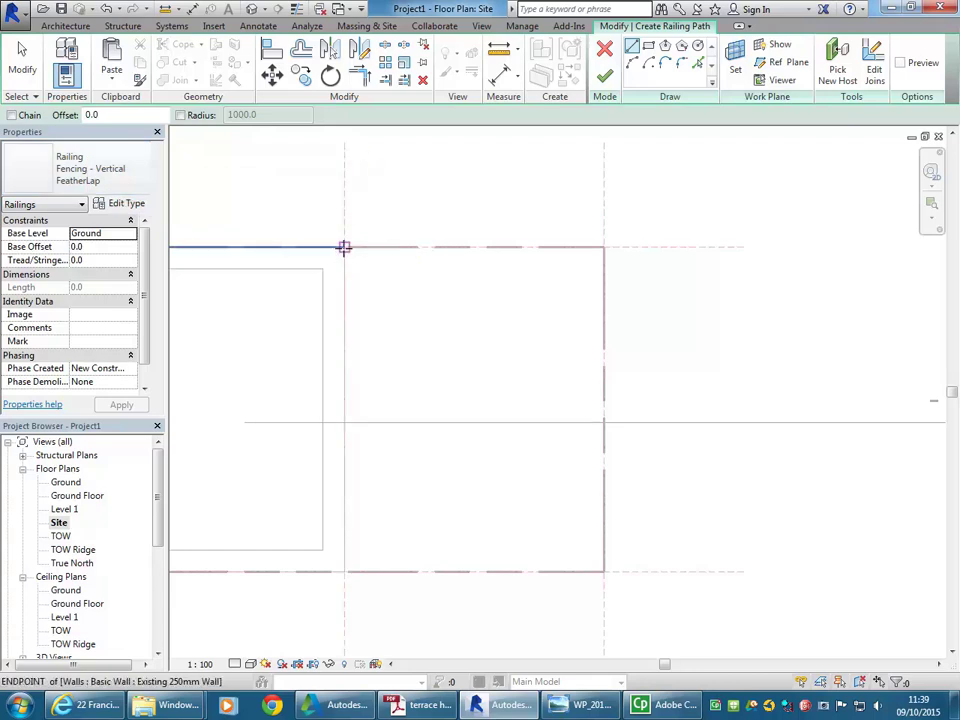
# Step: Sketch a chained railing path along the three boundary sides of the rear yard, with 3000 mm side runs, and finish the railing
pyautogui.click(344, 247)
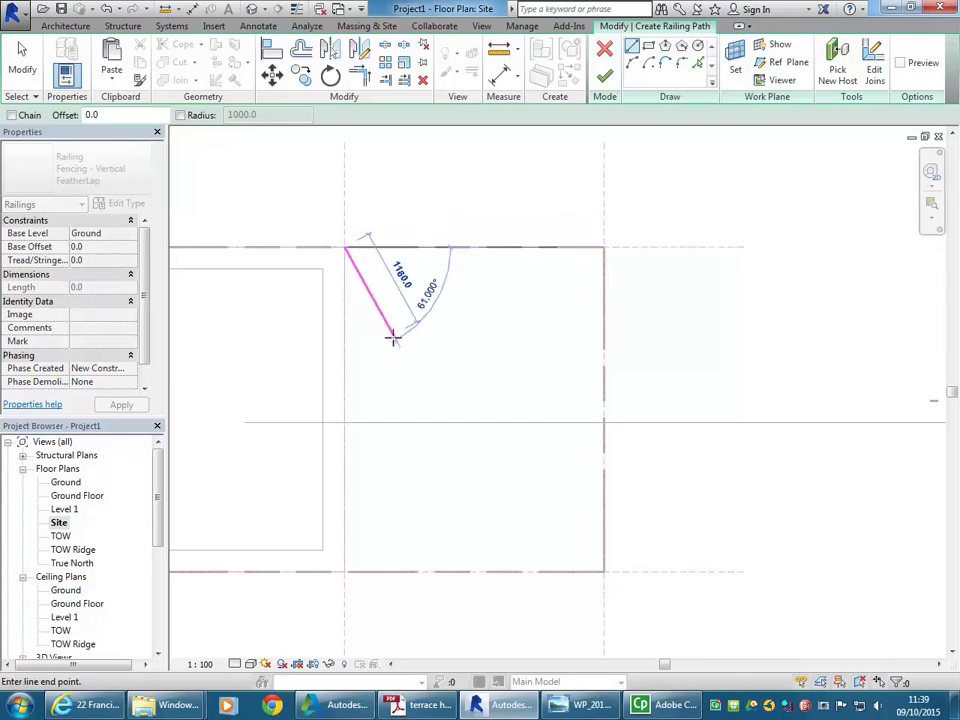
pyautogui.click(603, 248)
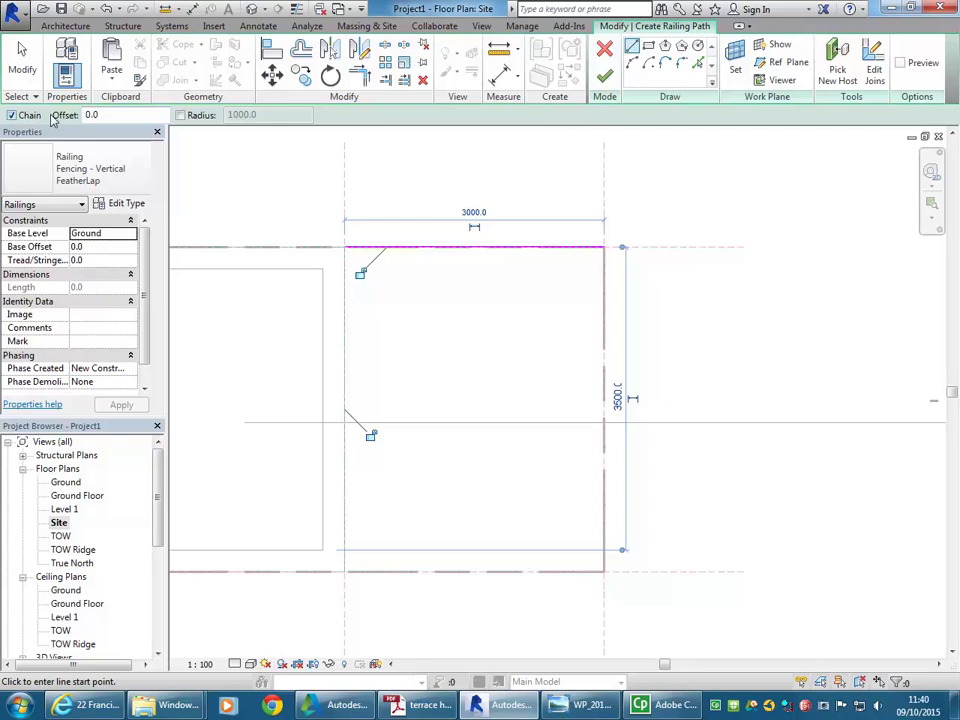
pyautogui.click(604, 247)
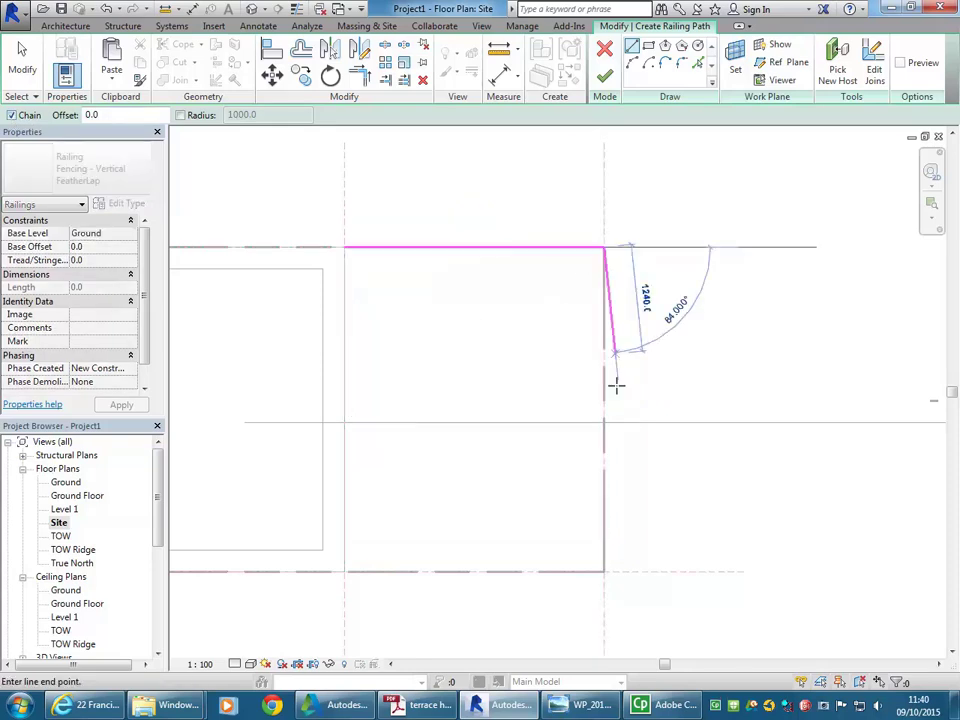
pyautogui.click(604, 571)
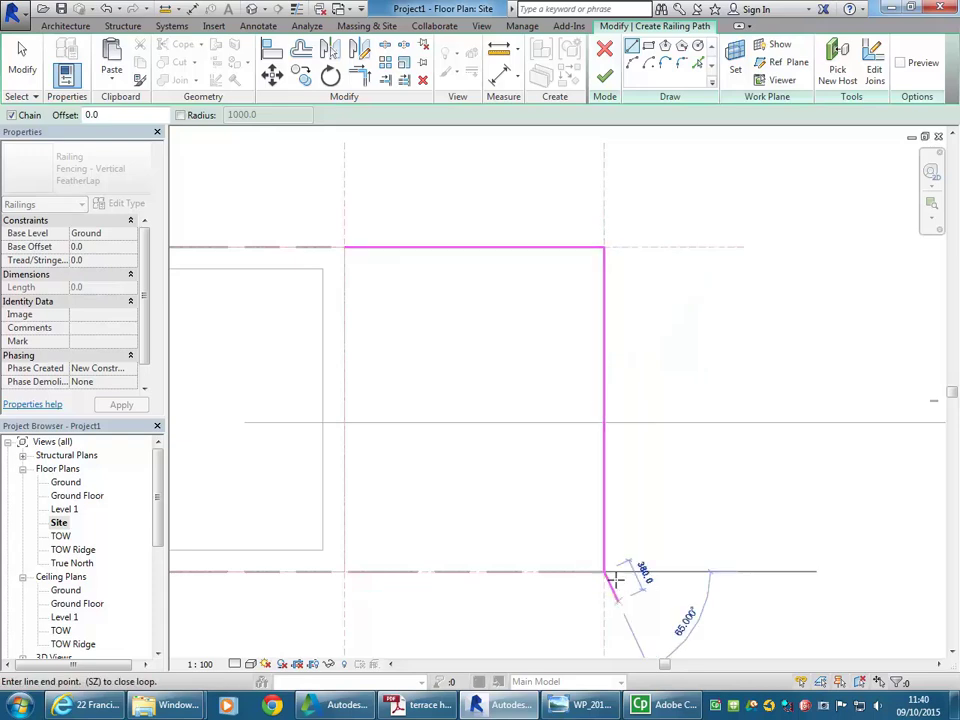
pyautogui.click(344, 571)
pyautogui.rightClick(474, 347)
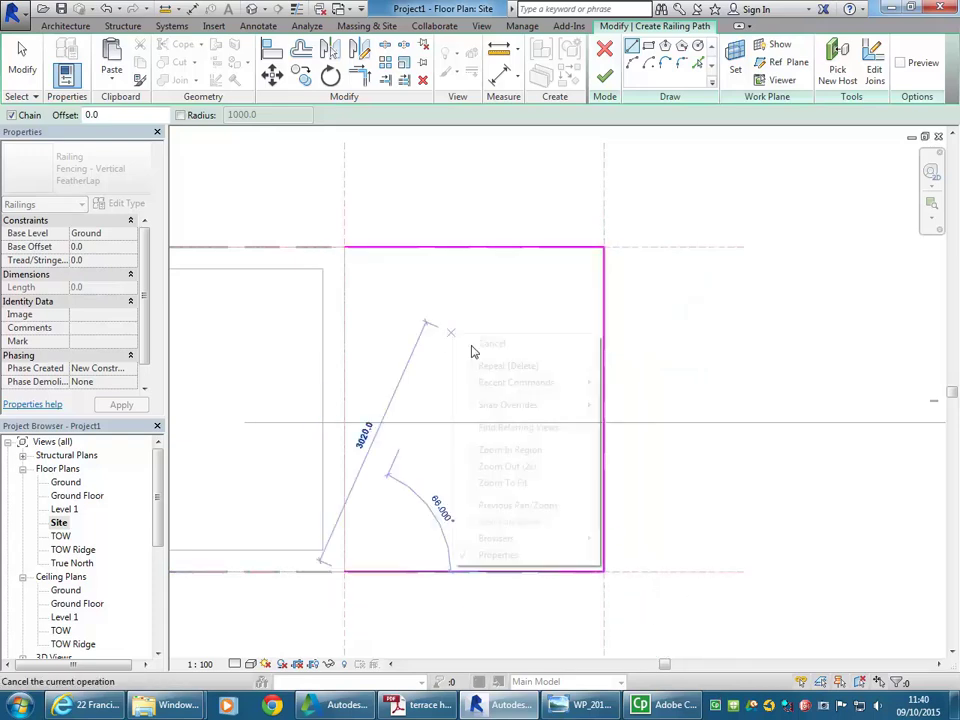
pyautogui.click(485, 348)
pyautogui.rightClick(486, 350)
pyautogui.click(520, 358)
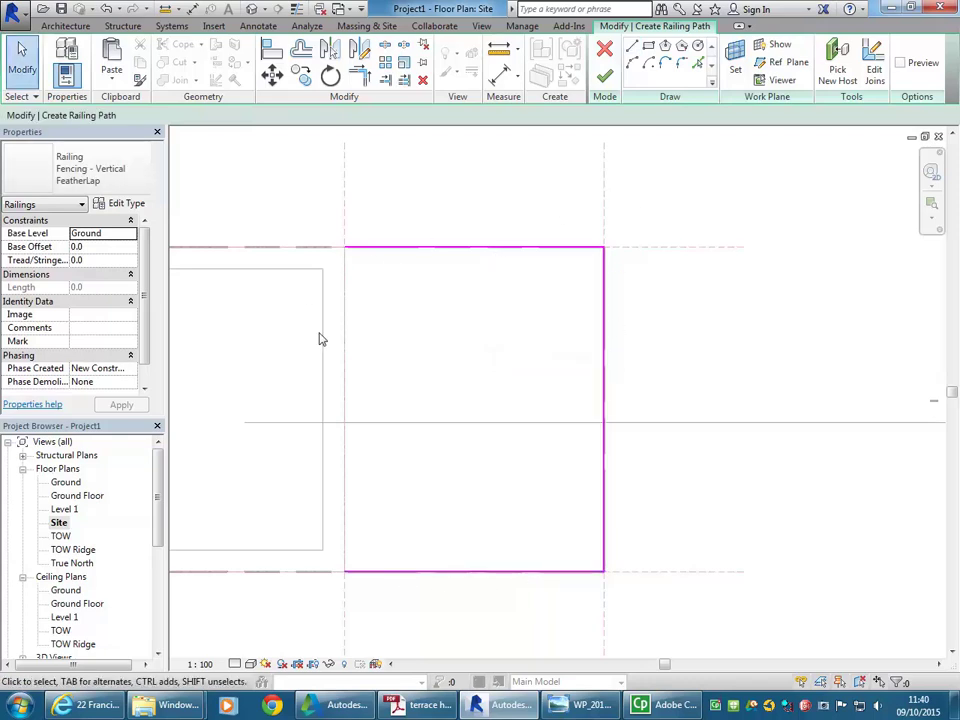
pyautogui.click(604, 76)
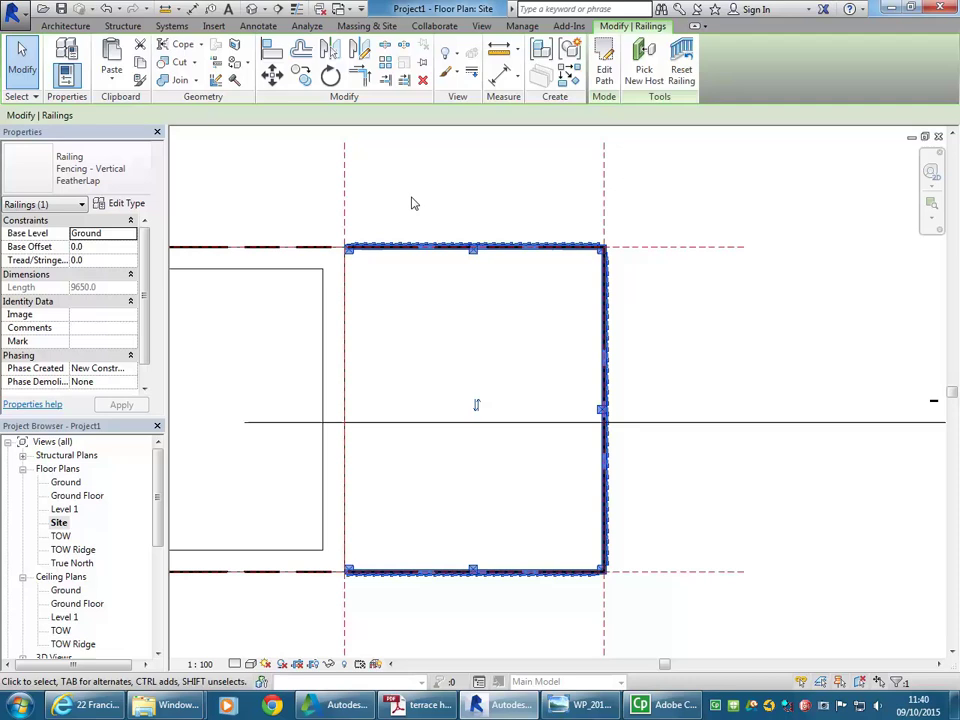
# Step: Deselect the fence and examine its end post and palings against the boundary line in plan
pyautogui.press('Escape')
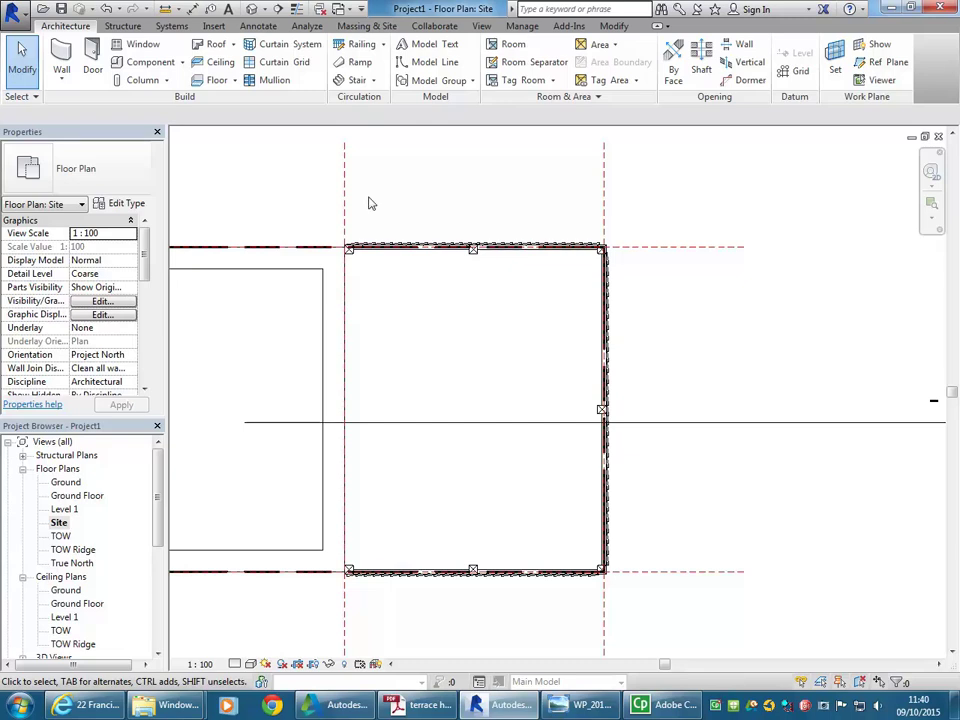
pyautogui.scroll(4, 336, 235)
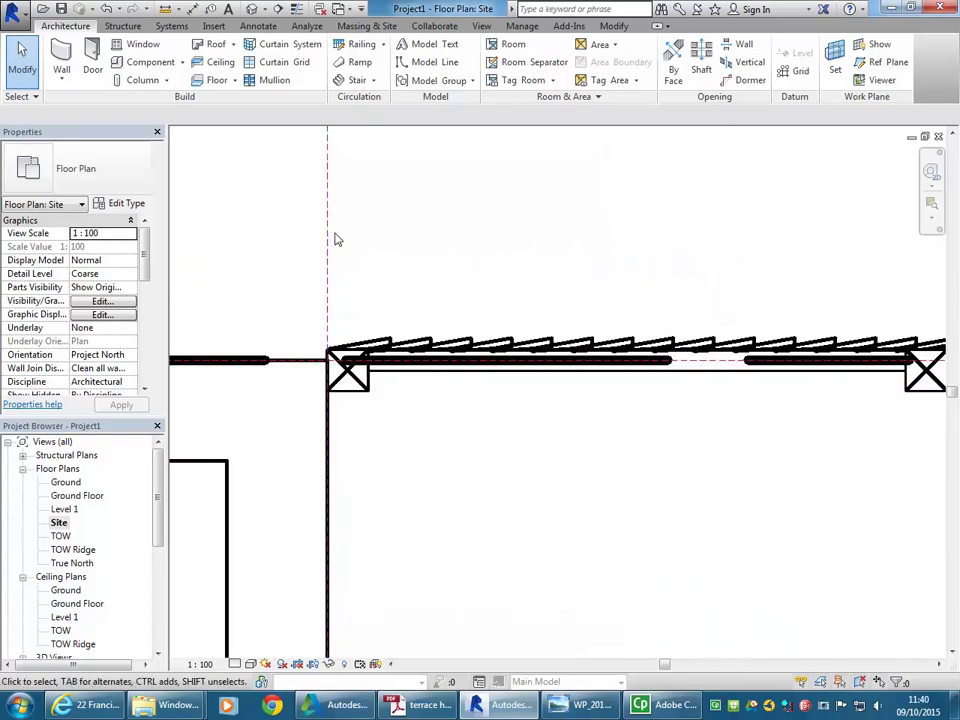
pyautogui.scroll(2, 338, 344)
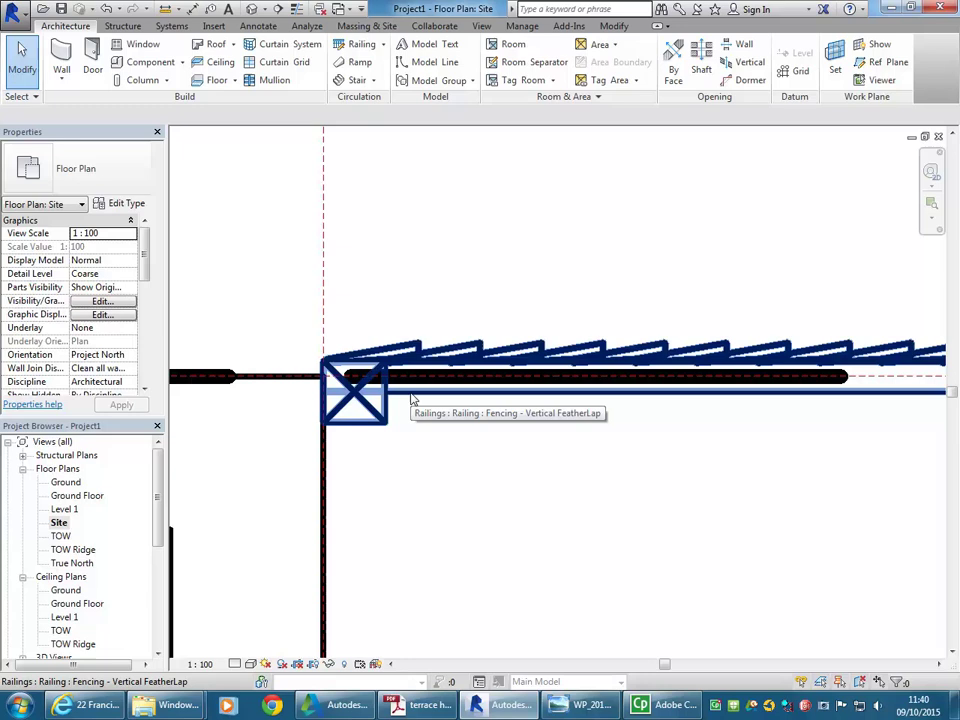
# Step: Switch to the 3D view and inspect the rear yard fence and the house from several sides
pyautogui.click(190, 8)
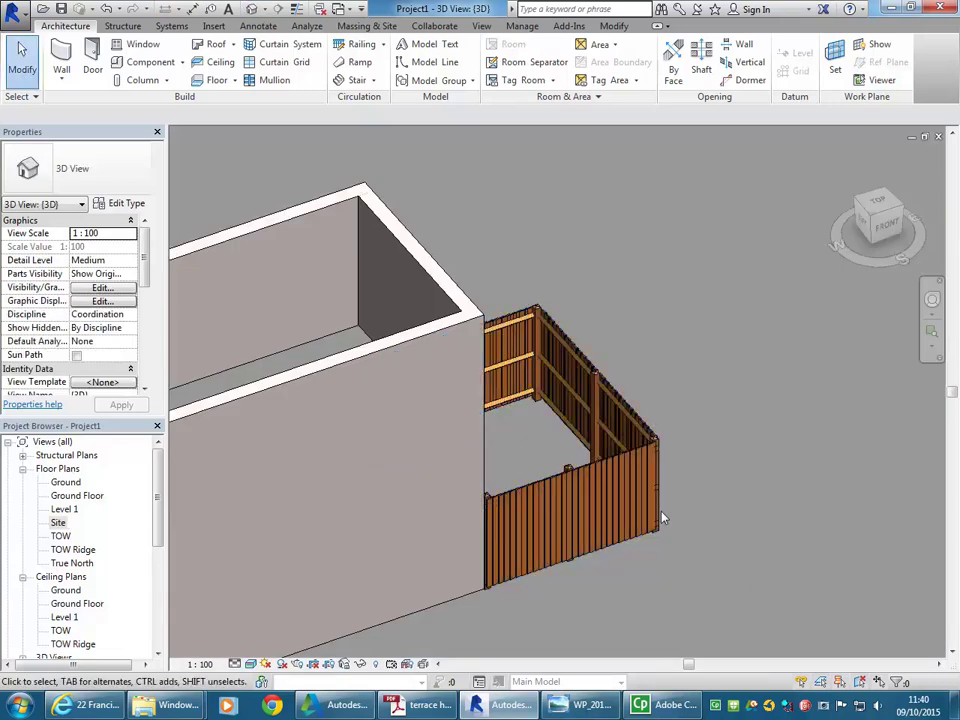
pyautogui.scroll(-3, 700, 440)
pyautogui.scroll(4, 722, 583)
pyautogui.keyDown('shift'); pyautogui.moveTo(722, 583); pyautogui.dragTo(532, 527, button='middle'); pyautogui.keyUp('shift')
pyautogui.scroll(-3, 532, 527)
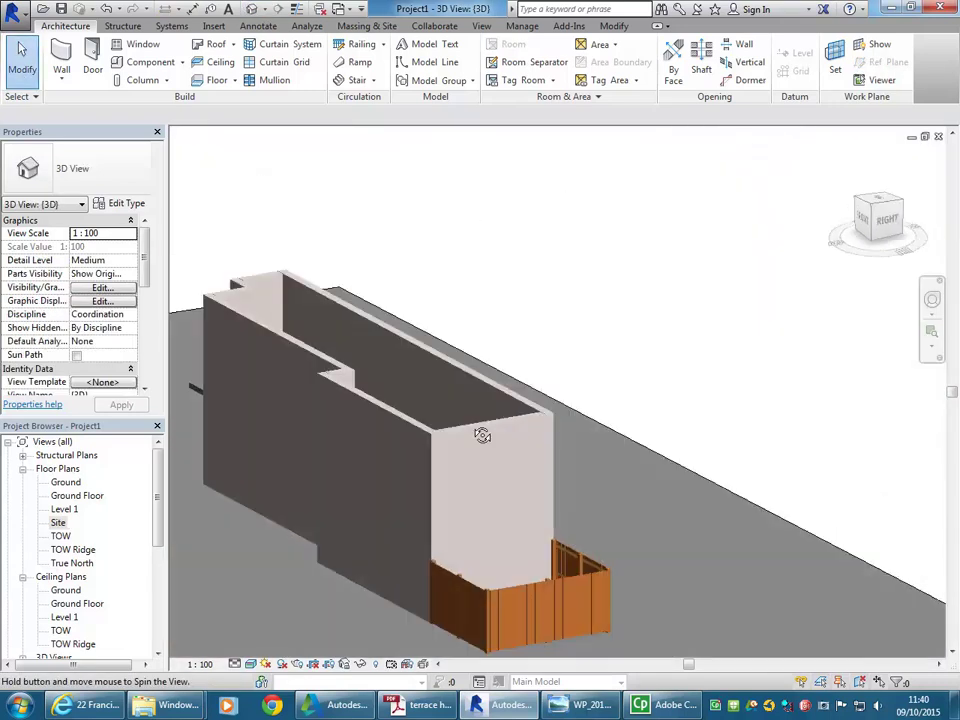
pyautogui.keyDown('shift'); pyautogui.moveTo(484, 435); pyautogui.dragTo(490, 575, button='middle'); pyautogui.keyUp('shift')
pyautogui.scroll(2, 495, 491)
pyautogui.moveTo(495, 491); pyautogui.dragTo(520, 521, button='middle')
pyautogui.scroll(-3, 501, 399)
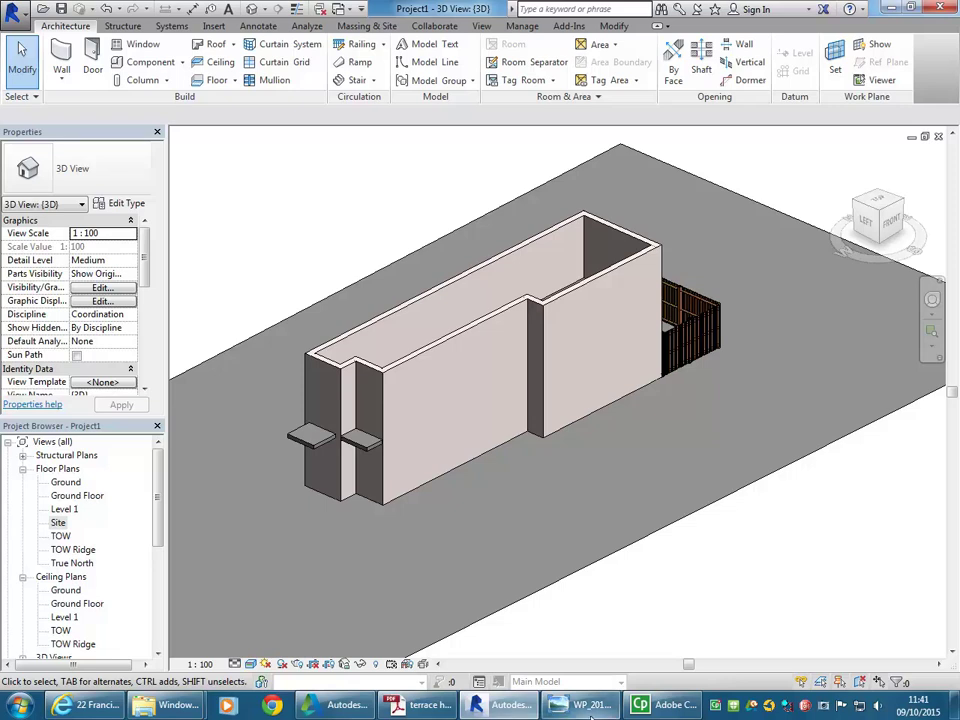
# Step: Switch to the 3D view of Fences.rvt from the list of open views
pyautogui.click(344, 9)
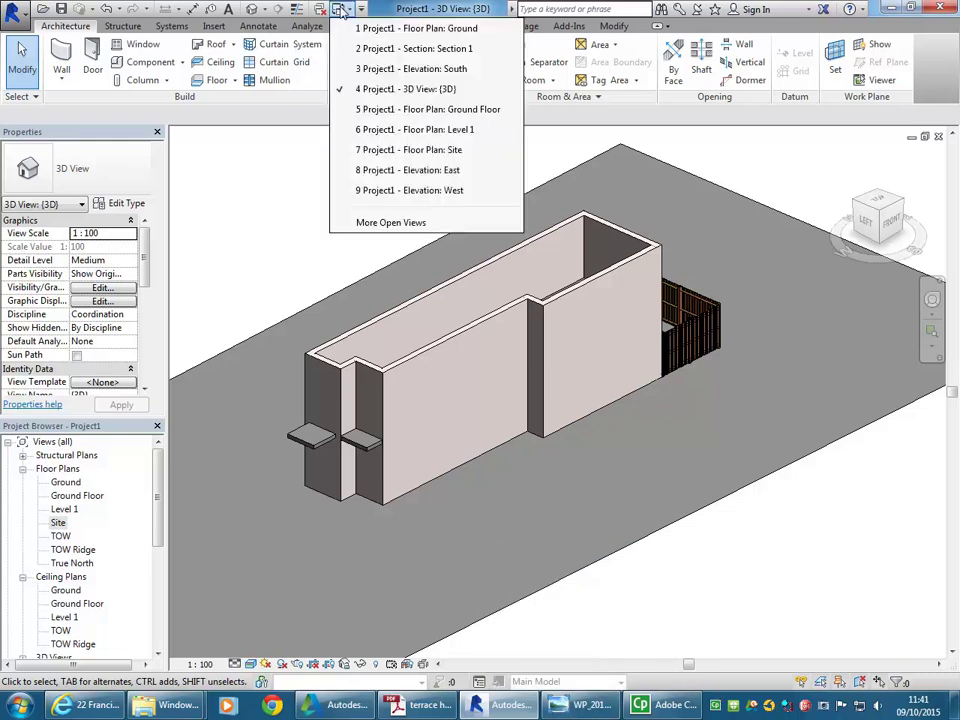
pyautogui.click(367, 221)
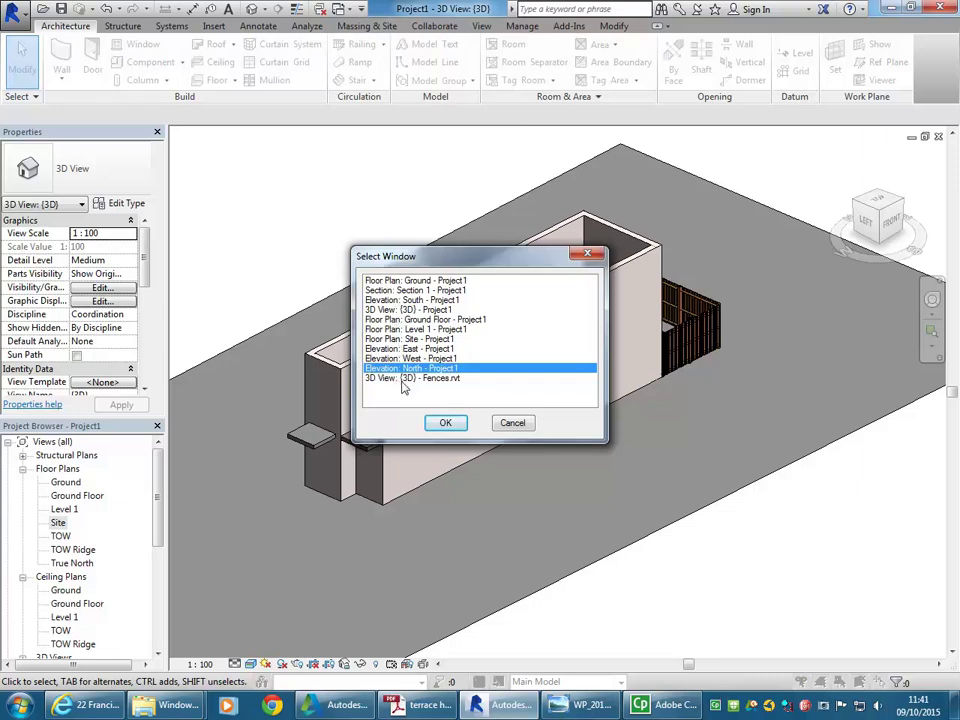
pyautogui.click(410, 378)
pyautogui.click(445, 422)
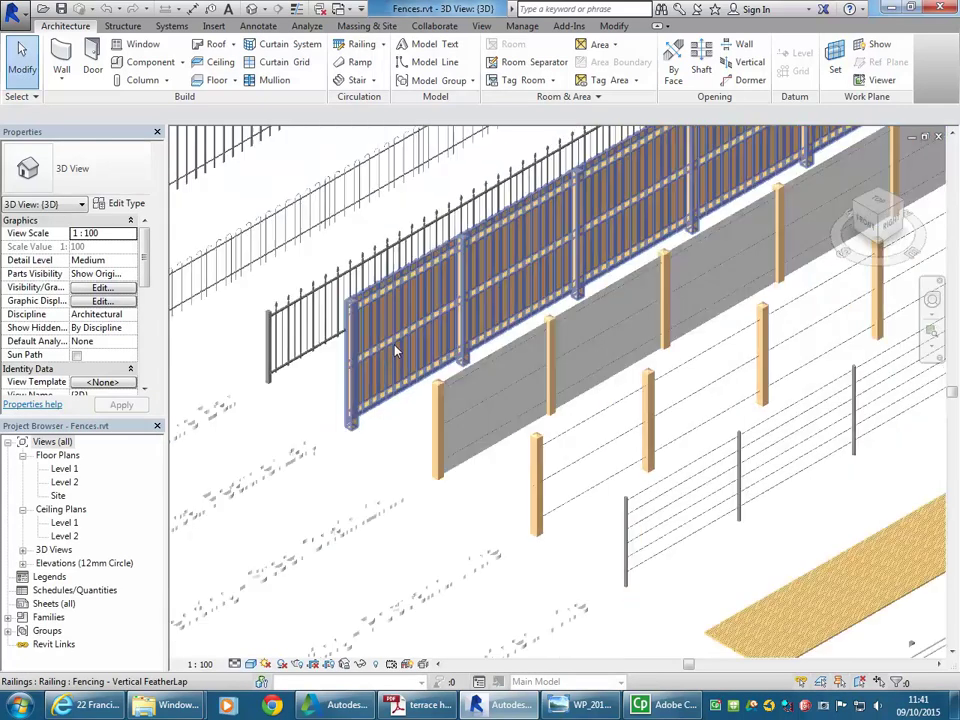
# Step: Select the Fencing - Vertical Feature Bar railing in the fence samples and copy it to the clipboard
pyautogui.scroll(5, 395, 350)
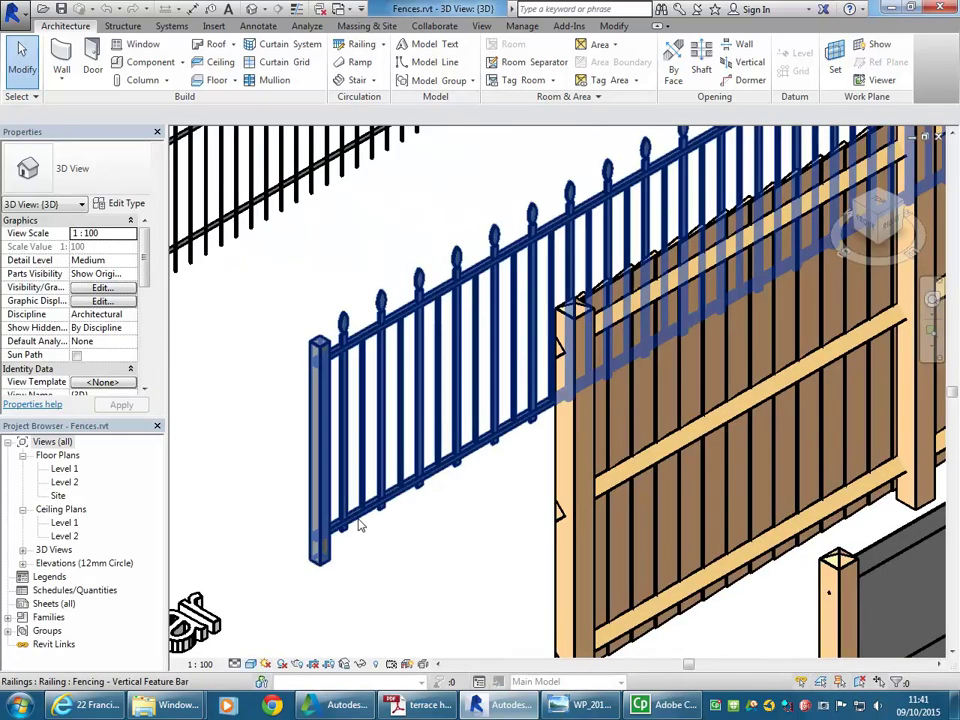
pyautogui.click(360, 527)
pyautogui.scroll(-3, 410, 340)
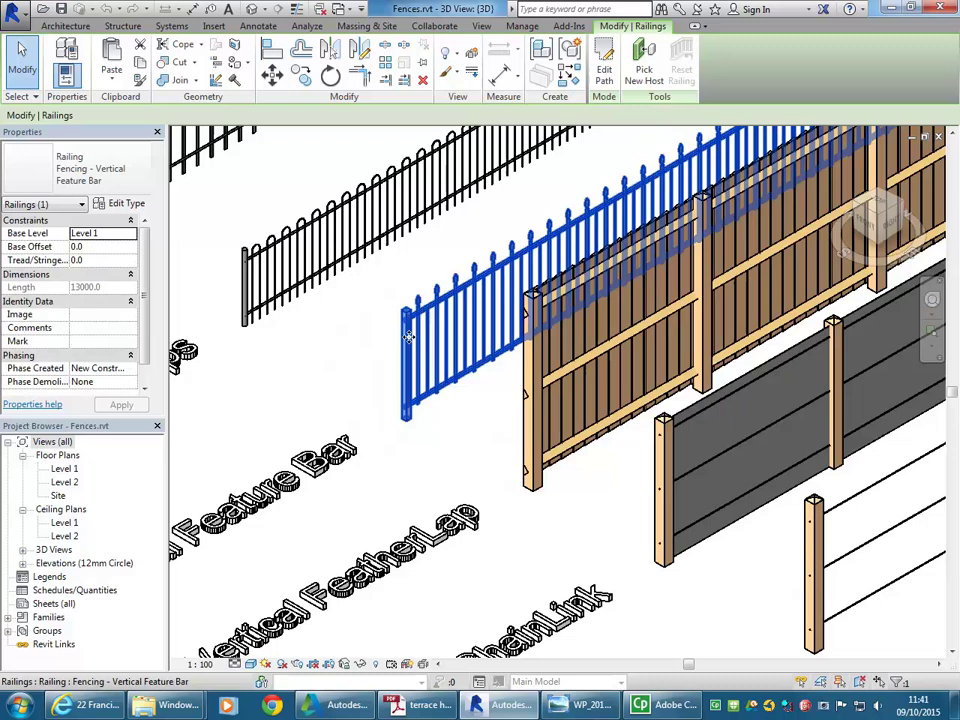
pyautogui.scroll(-3, 408, 337)
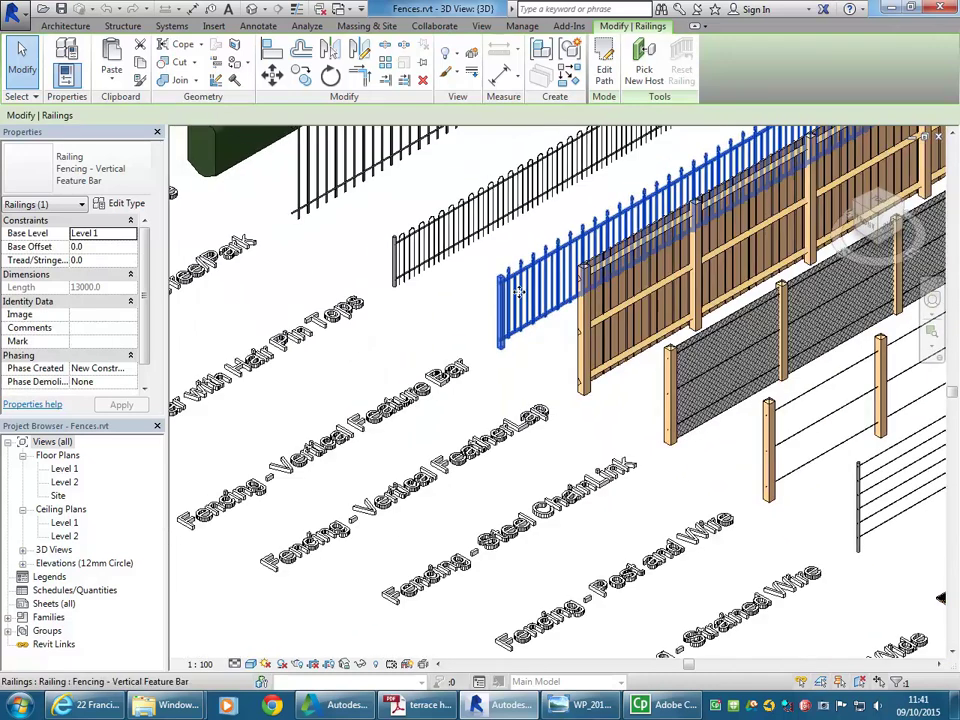
pyautogui.scroll(4, 518, 291)
pyautogui.moveTo(518, 291); pyautogui.dragTo(428, 325, button='middle')
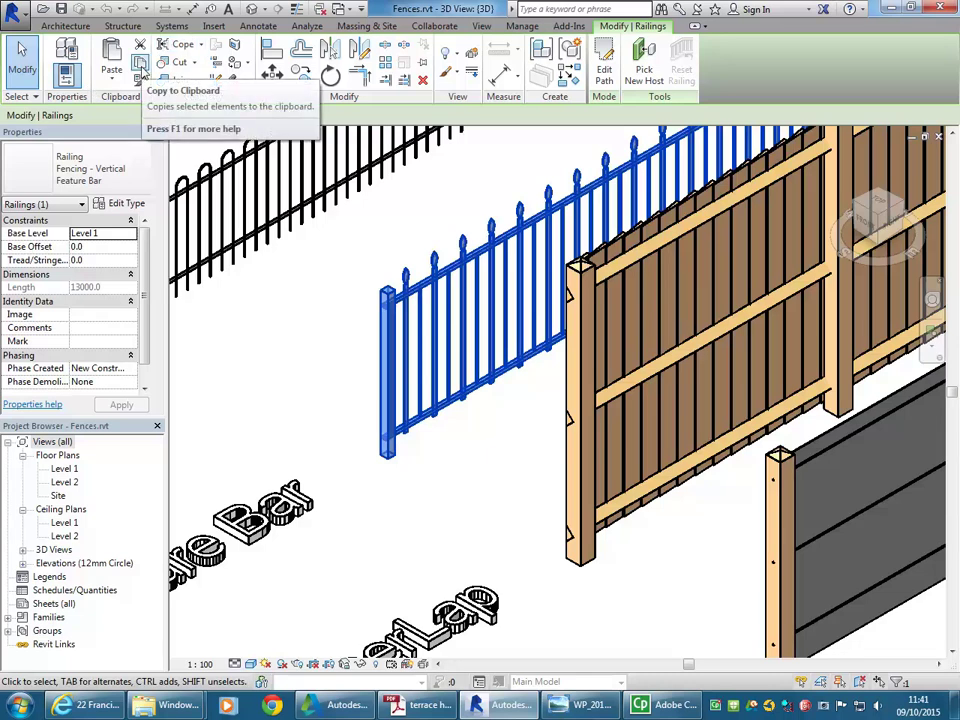
# Step: Return to Project1 and open the Site floor plan at the front boundary of the terrace house
pyautogui.hotkey('ctrl', 'Tab')
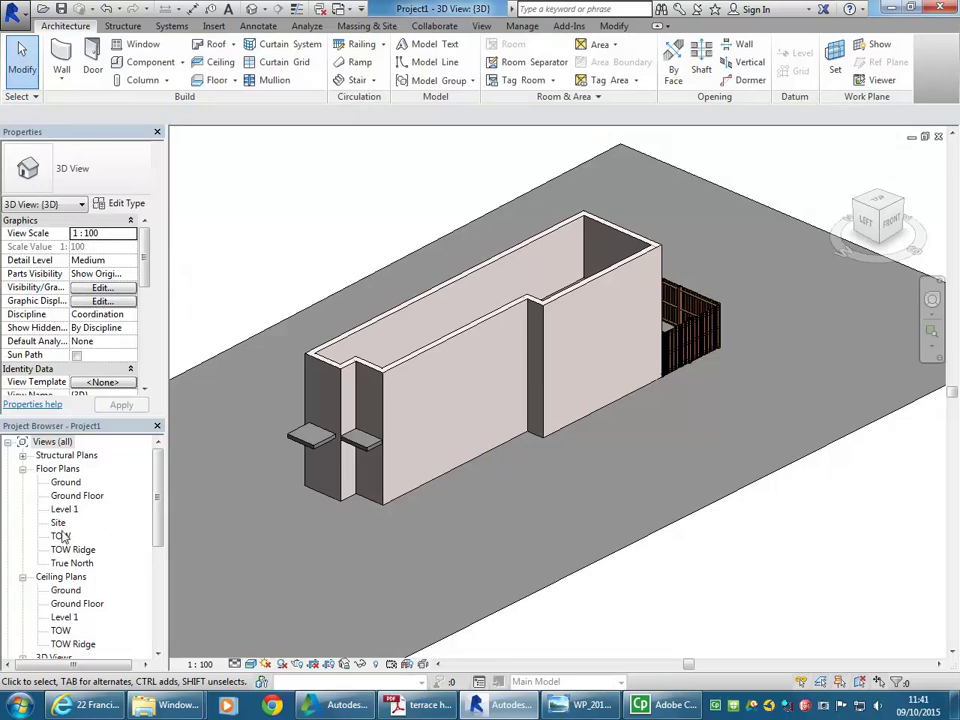
pyautogui.doubleClick(58, 523)
pyautogui.scroll(-5, 296, 418)
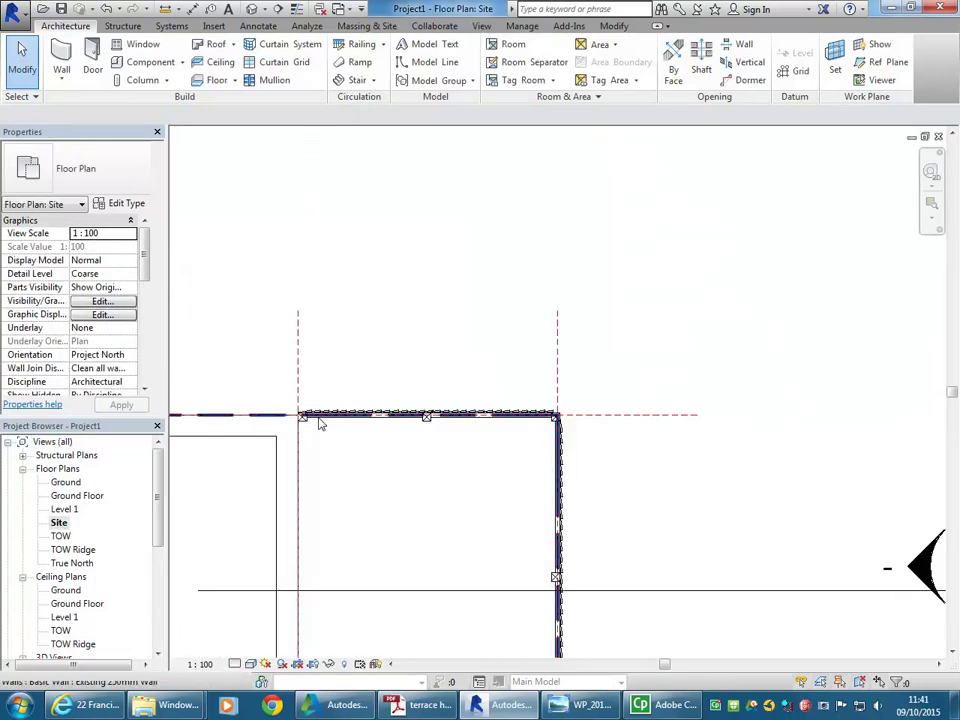
pyautogui.moveTo(529, 358); pyautogui.dragTo(641, 384, button='middle')
pyautogui.scroll(6, 414, 396)
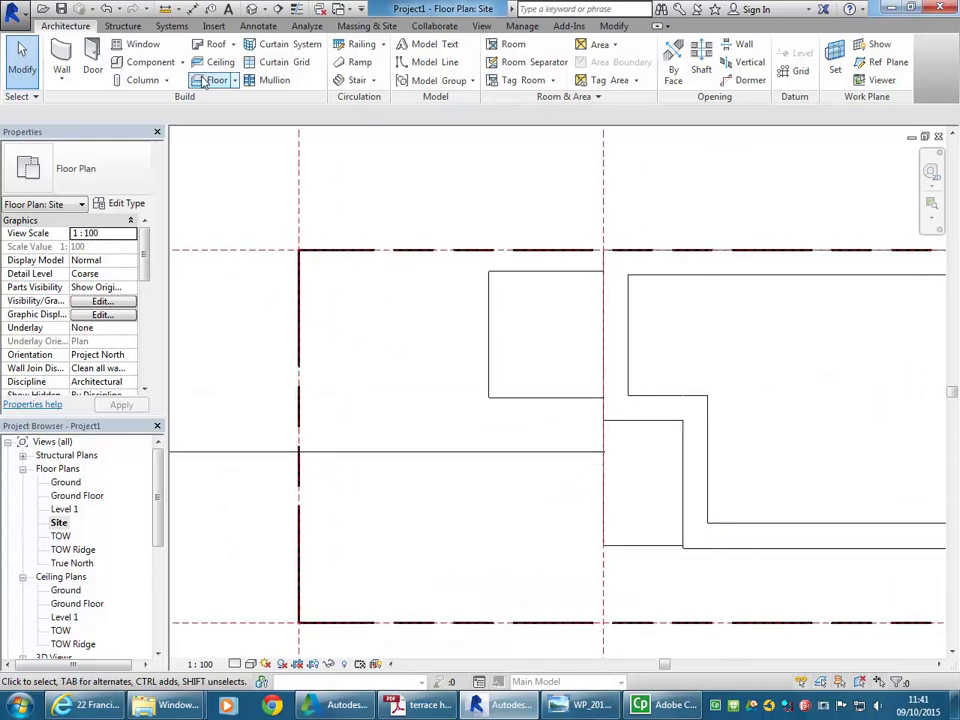
pyautogui.click(353, 50)
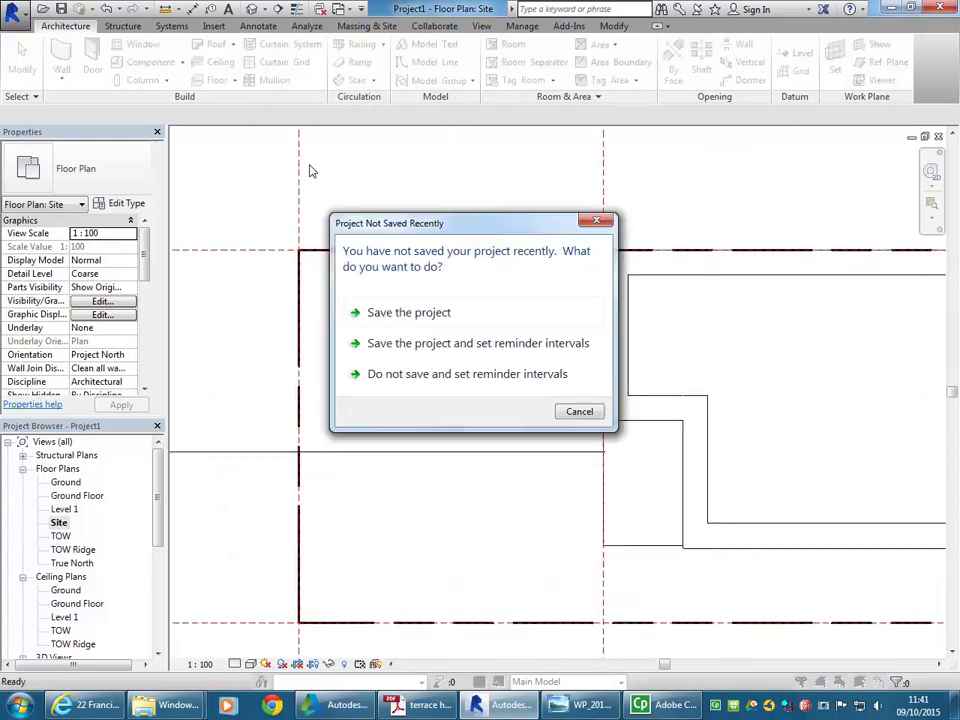
pyautogui.click(560, 415)
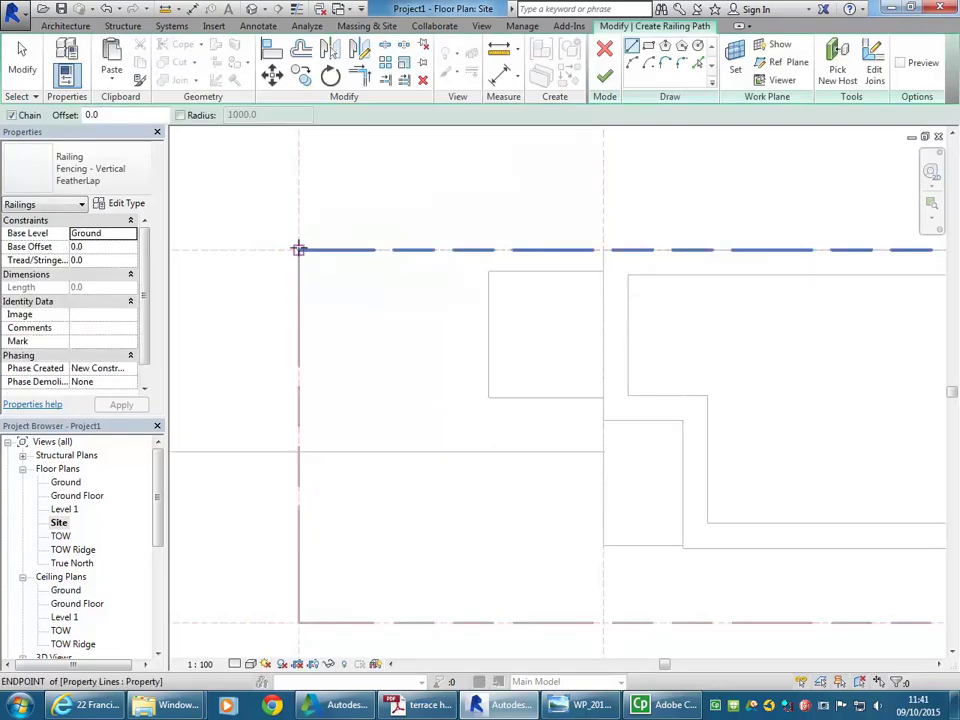
pyautogui.click(298, 622)
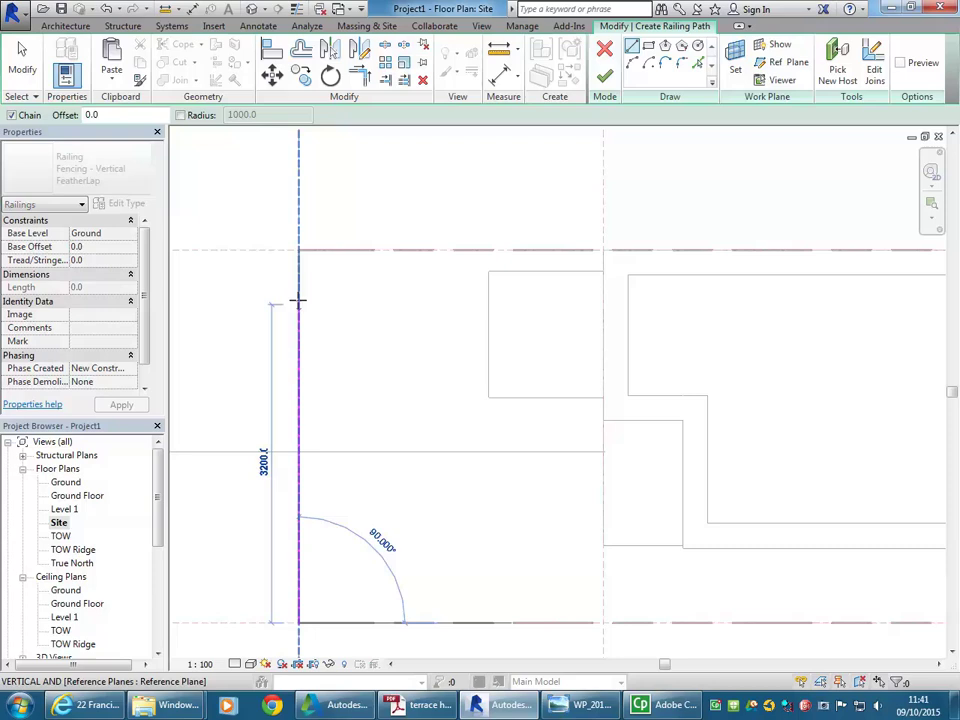
pyautogui.click(298, 250)
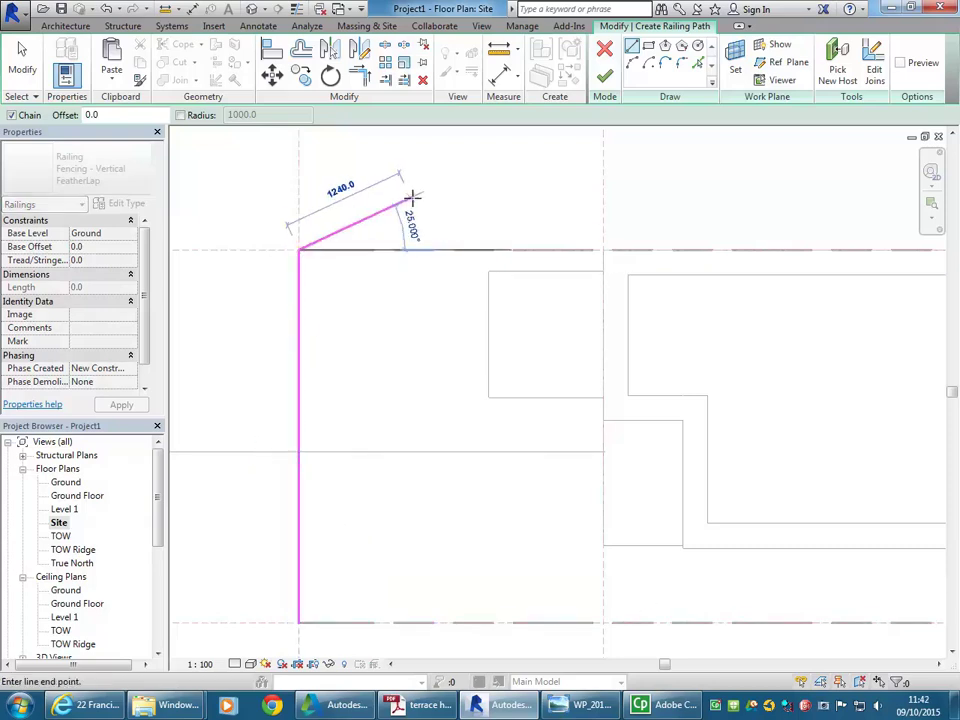
pyautogui.rightClick(428, 199)
pyautogui.click(460, 208)
pyautogui.rightClick(476, 209)
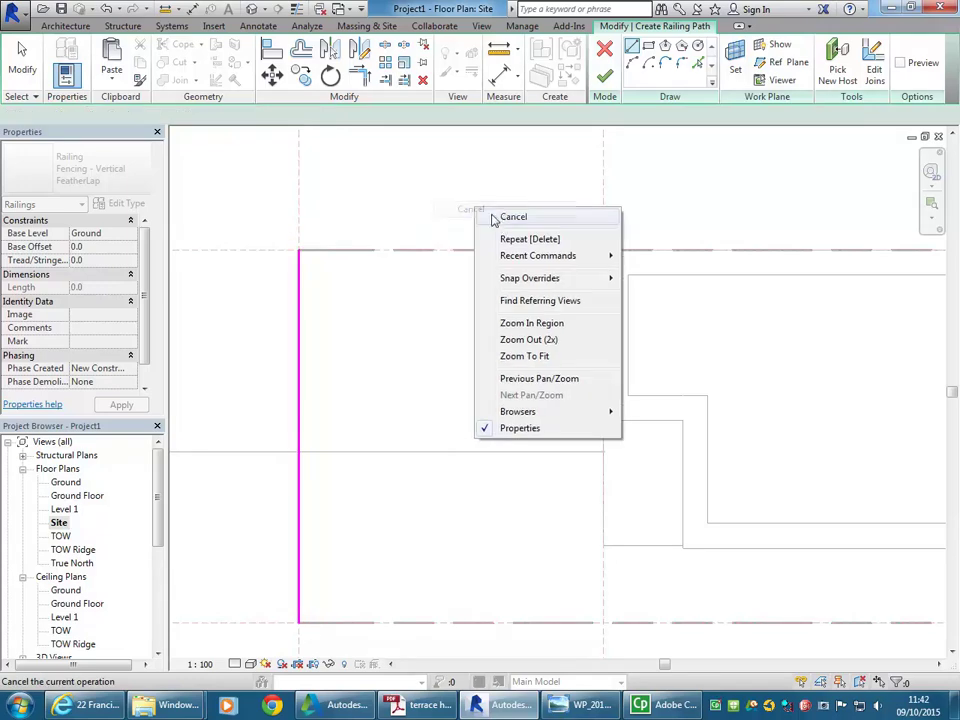
pyautogui.click(513, 217)
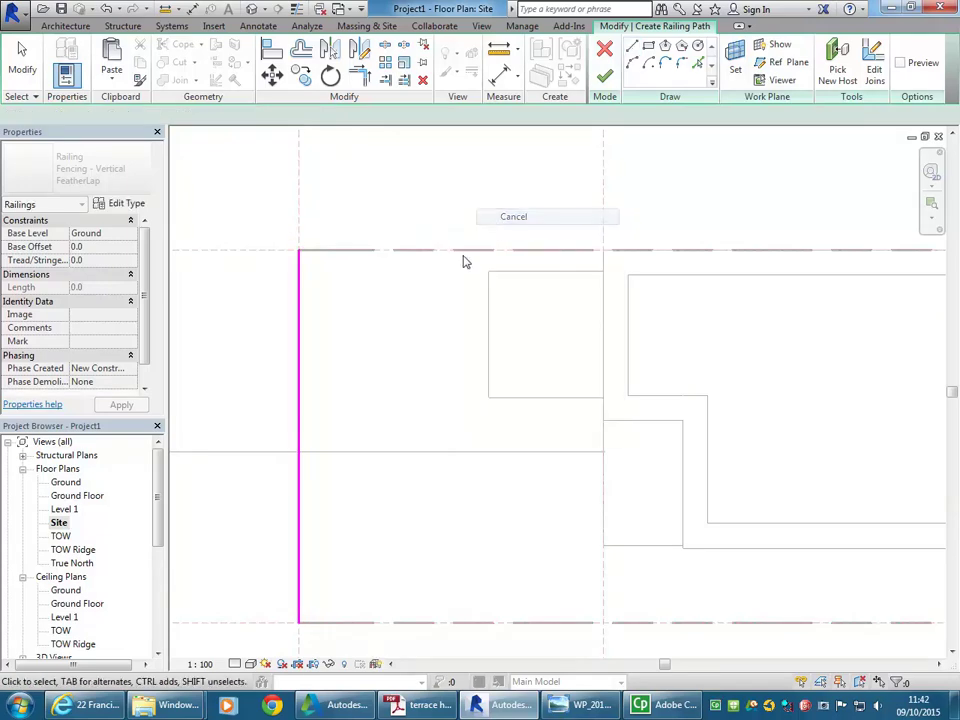
pyautogui.click(605, 55)
pyautogui.click(516, 361)
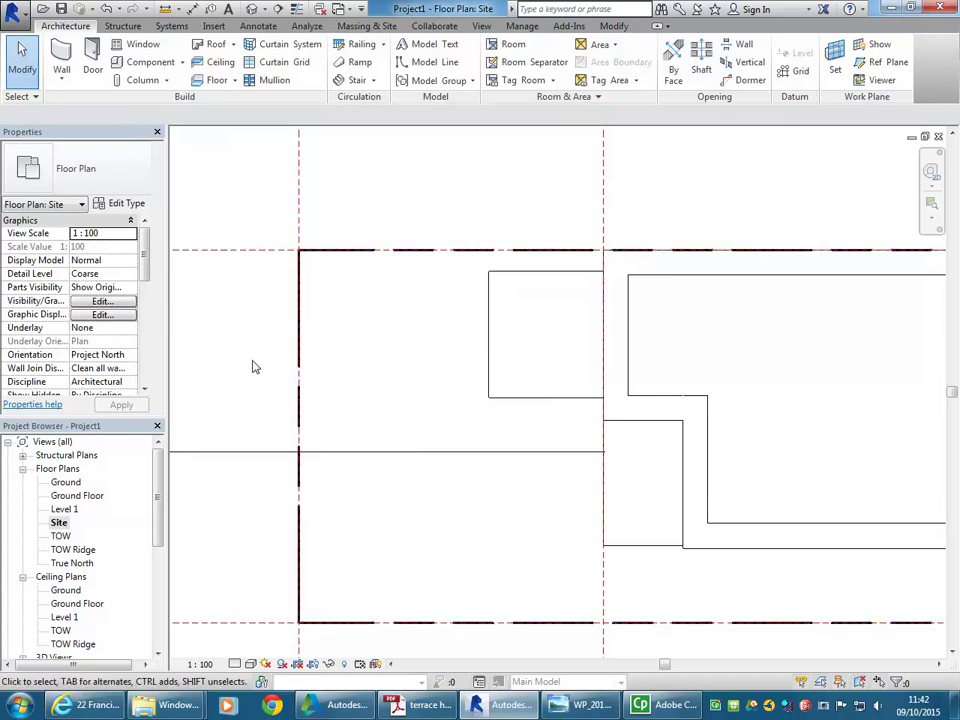
# Step: Paste the copied Feature Bar railing outside the front boundary, keeping the project's own duplicate types, and delete the pasted instance
pyautogui.scroll(-3, 253, 368)
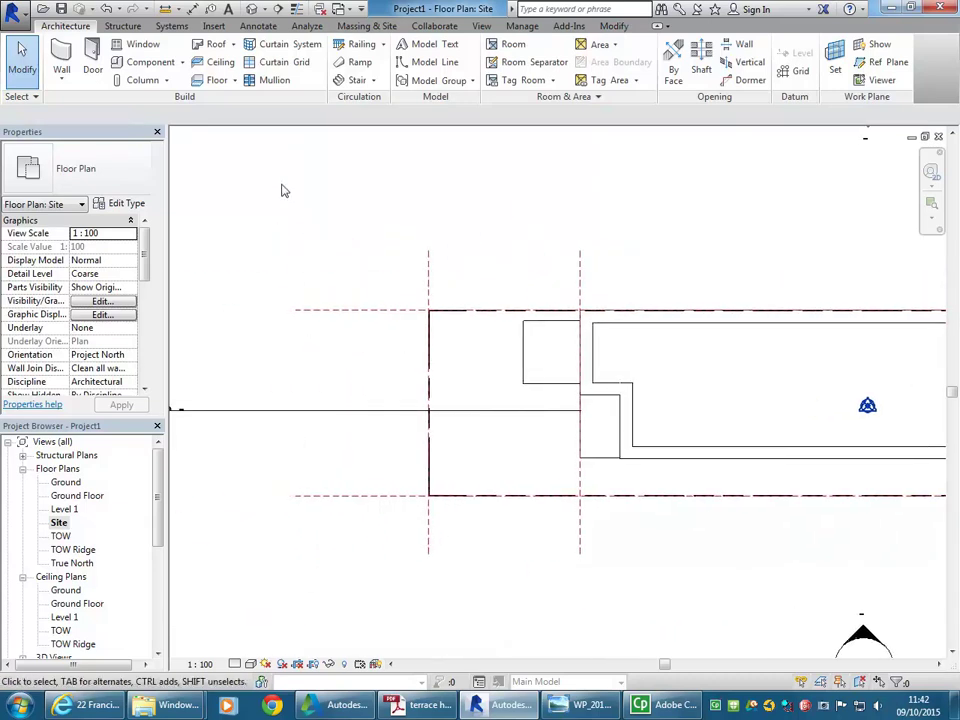
pyautogui.click(613, 25)
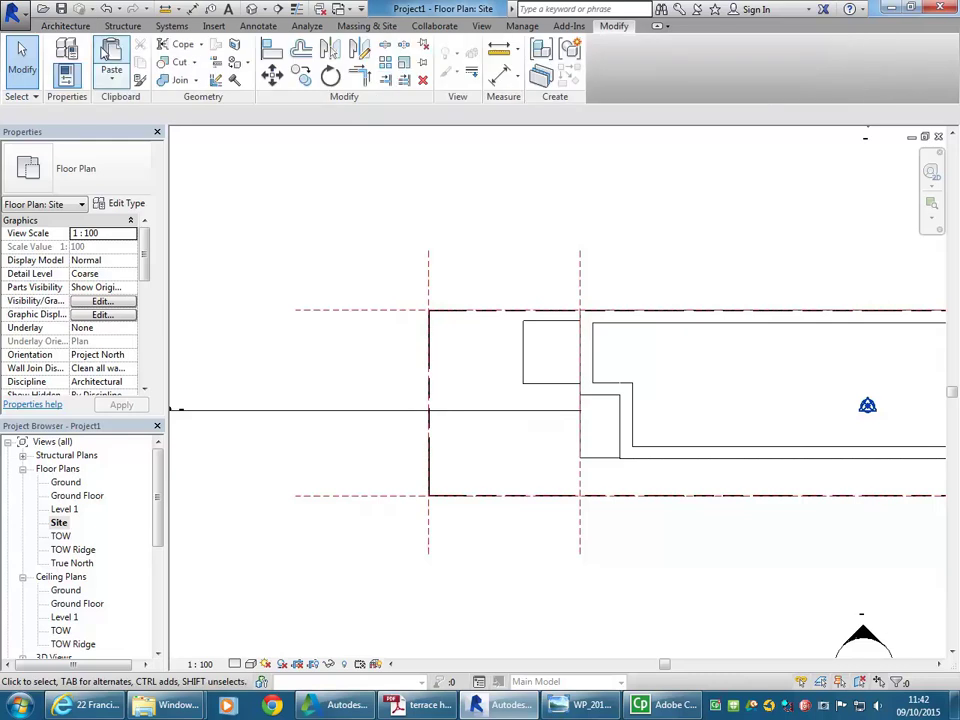
pyautogui.hotkey('ctrl', 'v')
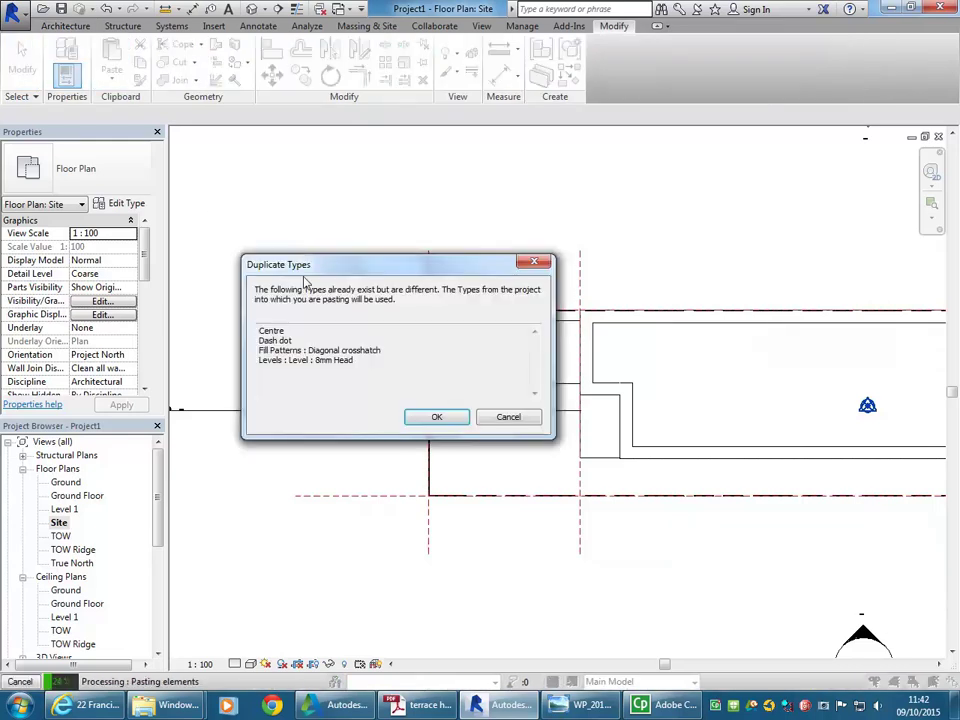
pyautogui.click(433, 416)
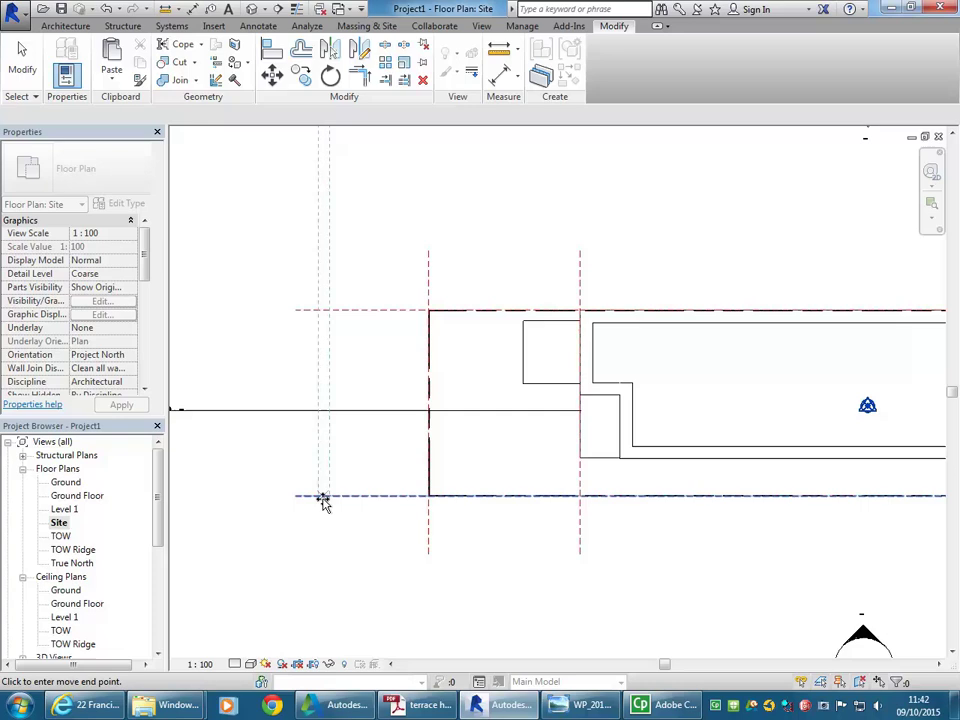
pyautogui.click(315, 585)
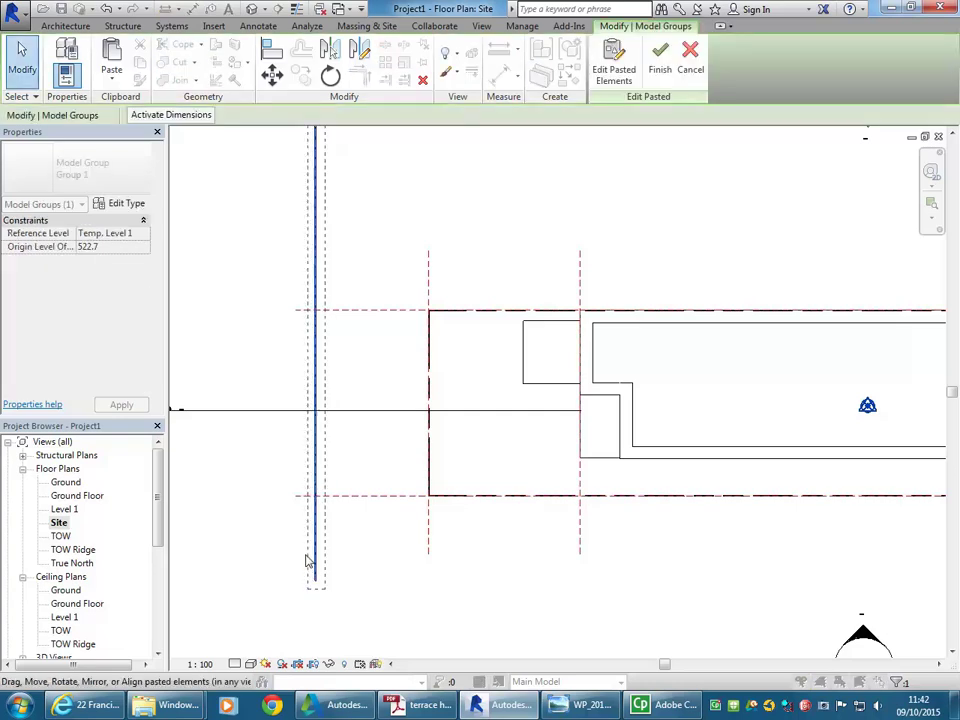
pyautogui.click(203, 204)
pyautogui.click(313, 240)
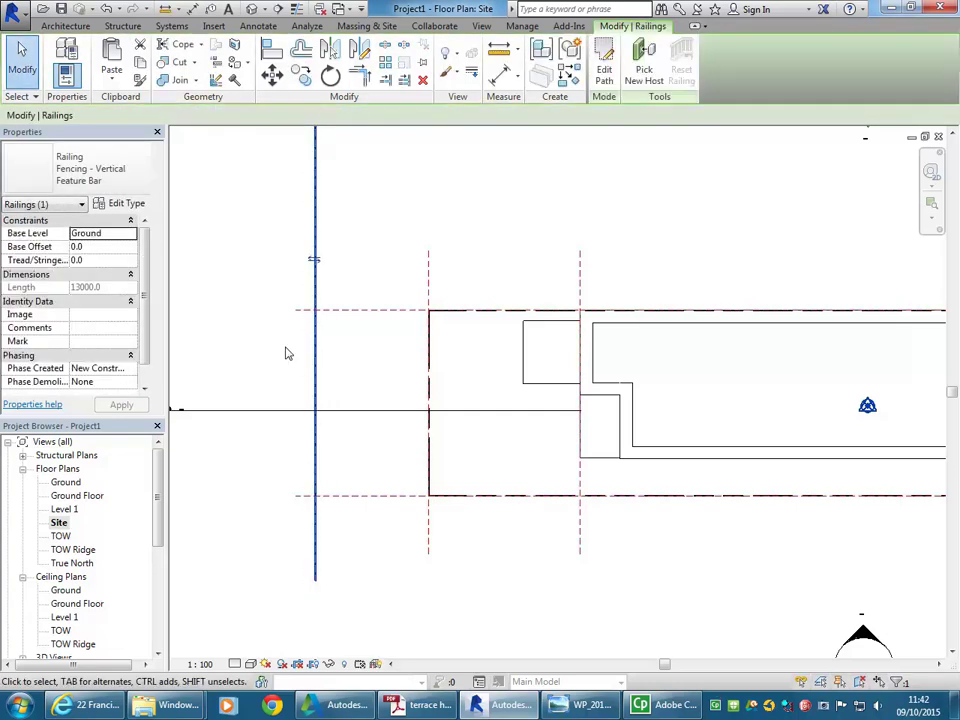
pyautogui.press('Delete')
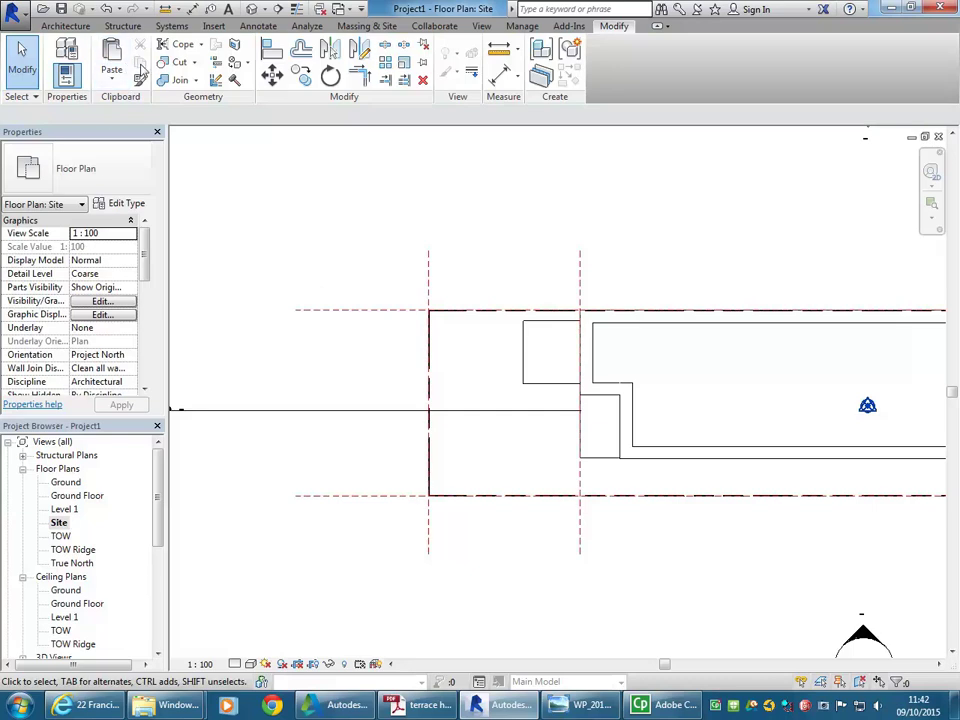
# Step: Sketch a 3750 mm railing path along the full front site boundary and set its type to Fencing - Vertical Feature Bar
pyautogui.click(65, 25)
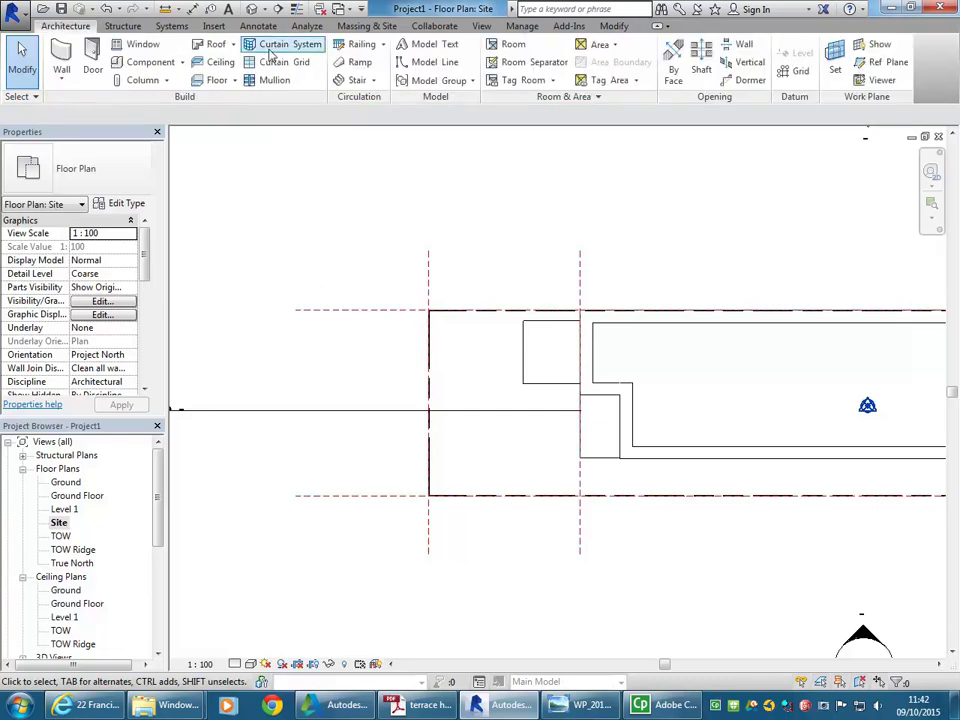
pyautogui.click(344, 48)
pyautogui.scroll(2, 429, 437)
pyautogui.moveTo(429, 437)
pyautogui.mouseDown(button='middle')
pyautogui.moveTo(388, 482)
pyautogui.moveTo(374, 533)
pyautogui.mouseUp(button='middle')
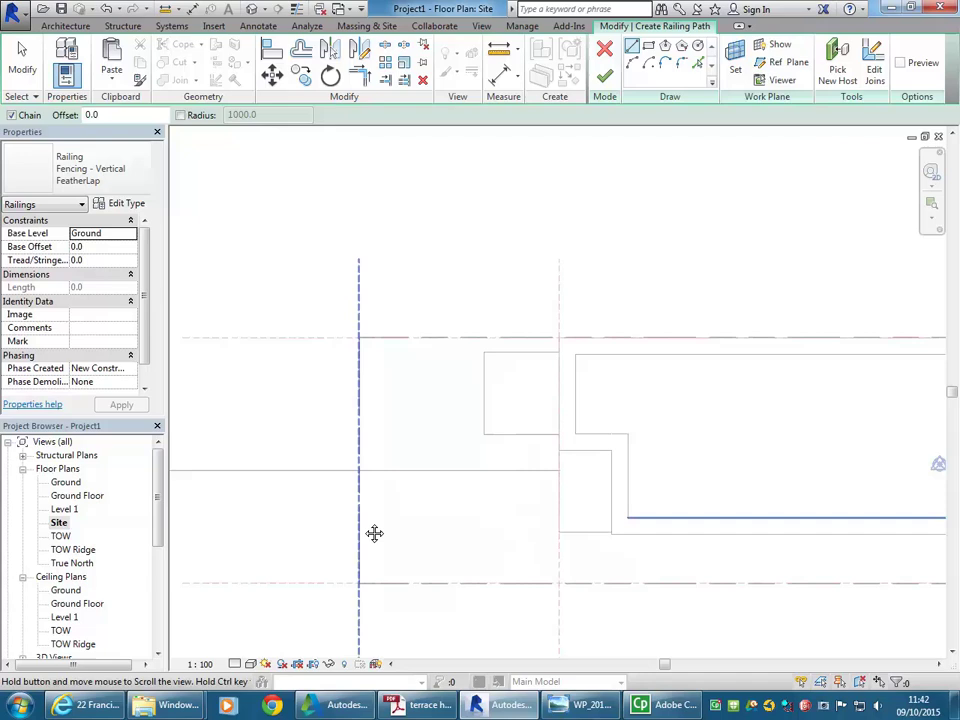
pyautogui.click(358, 585)
pyautogui.click(358, 340)
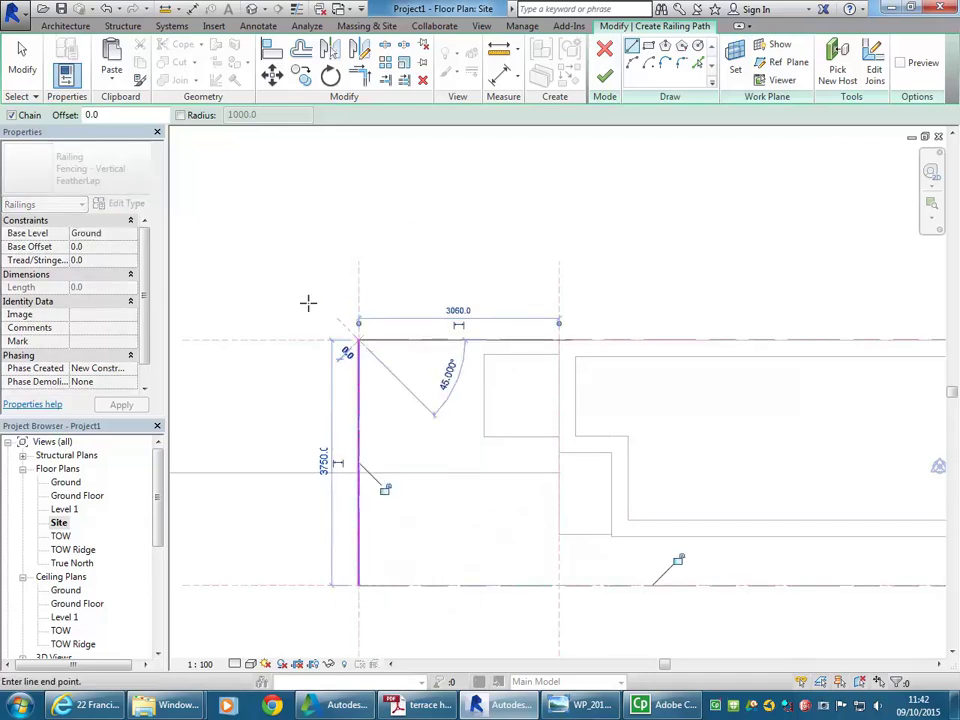
pyautogui.press('Escape')
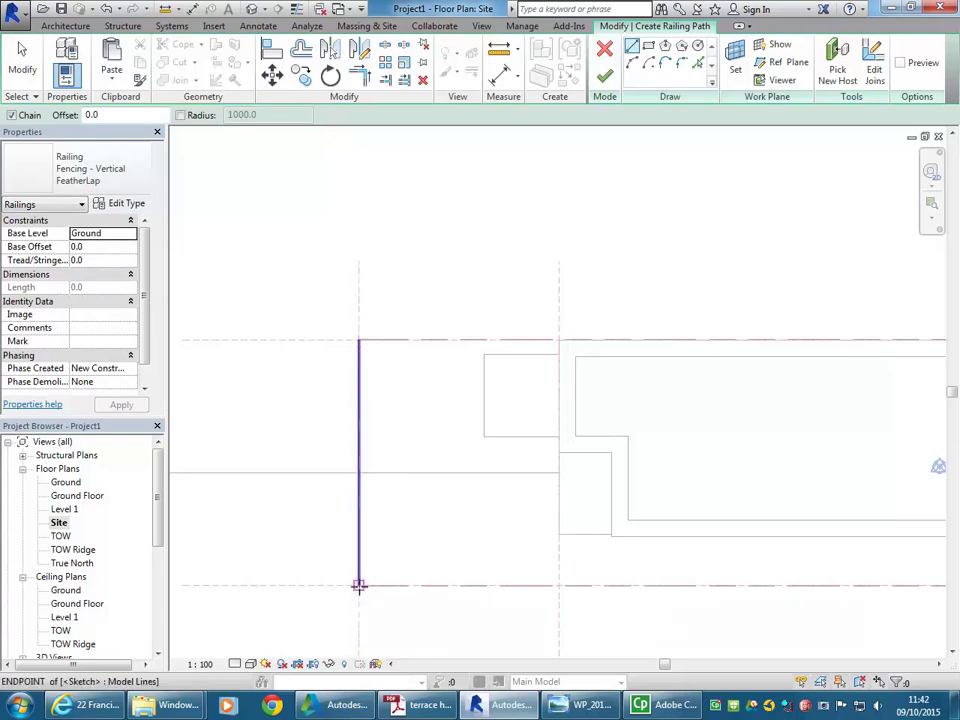
pyautogui.click(96, 172)
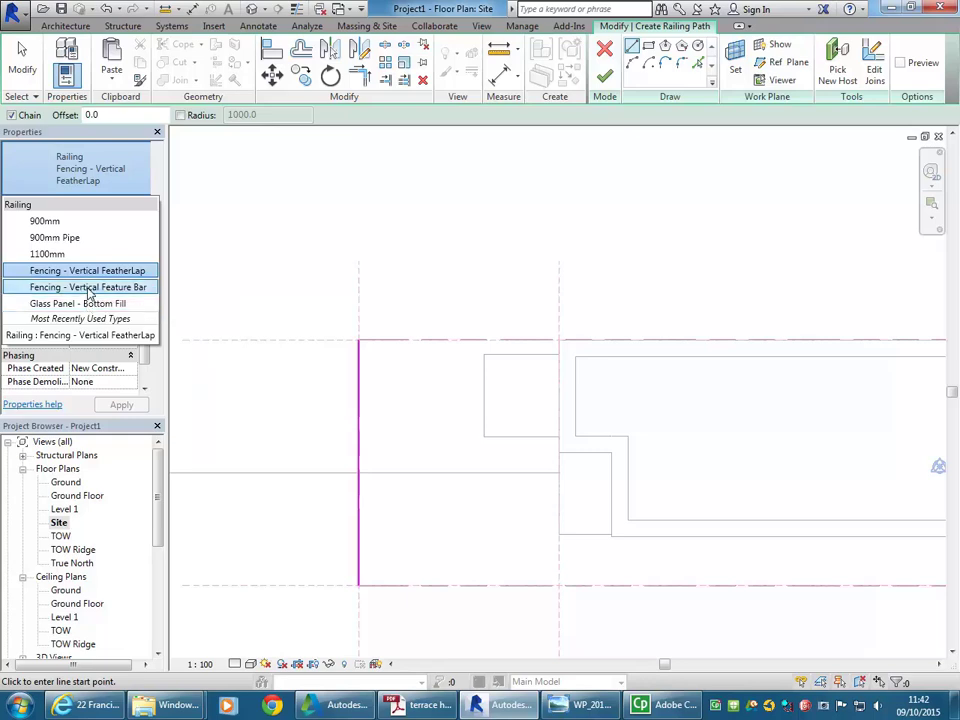
pyautogui.click(90, 287)
# Step: Switch to Windows Photo Viewer and browse the terrace house photos to examine the front fence and entrance
pyautogui.click(581, 712)
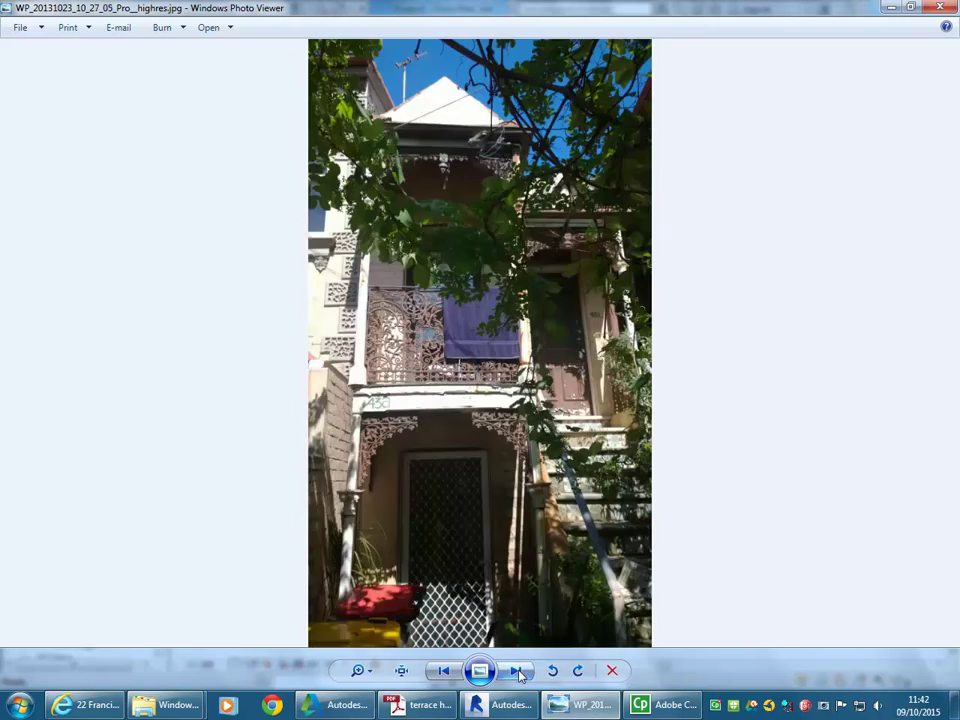
pyautogui.click(517, 672)
pyautogui.click(517, 672)
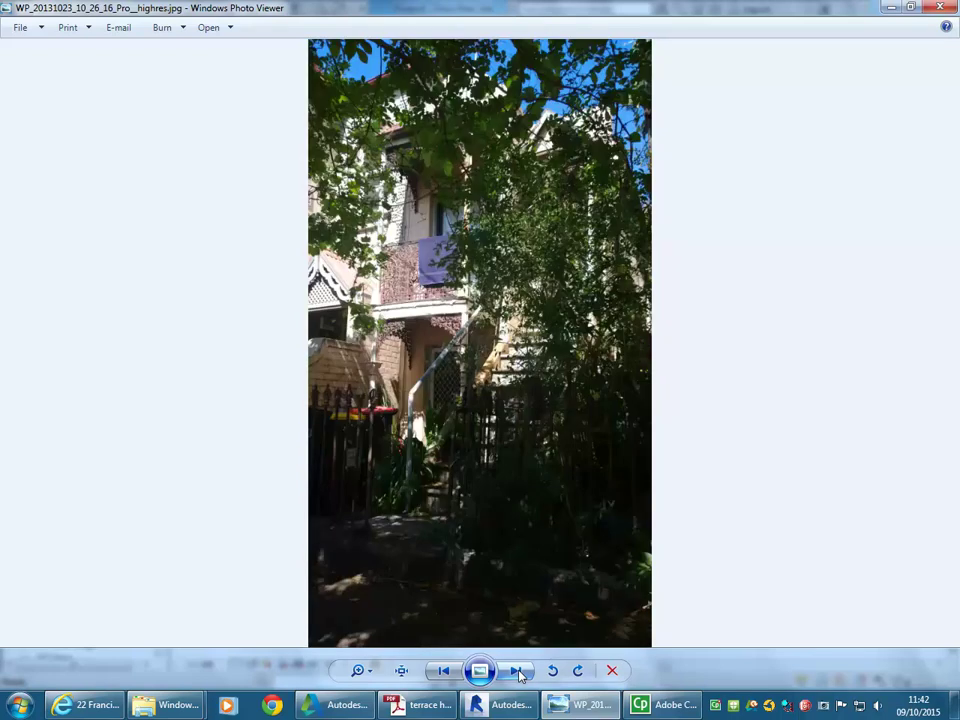
pyautogui.click(517, 672)
pyautogui.click(517, 672)
pyautogui.click(517, 672)
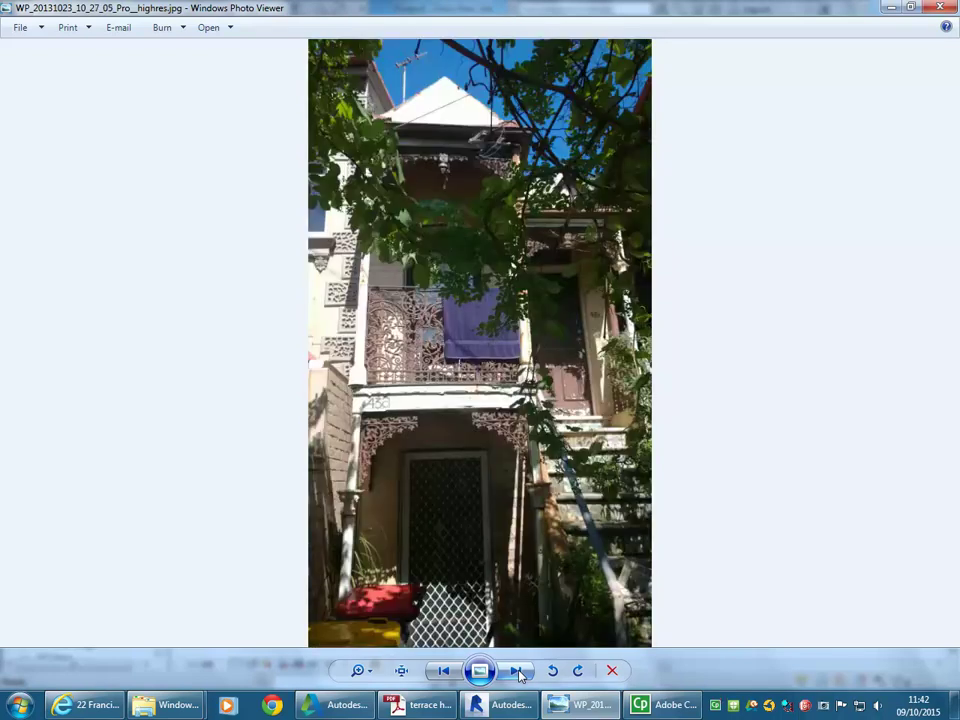
pyautogui.click(517, 672)
pyautogui.click(517, 672)
pyautogui.click(517, 672)
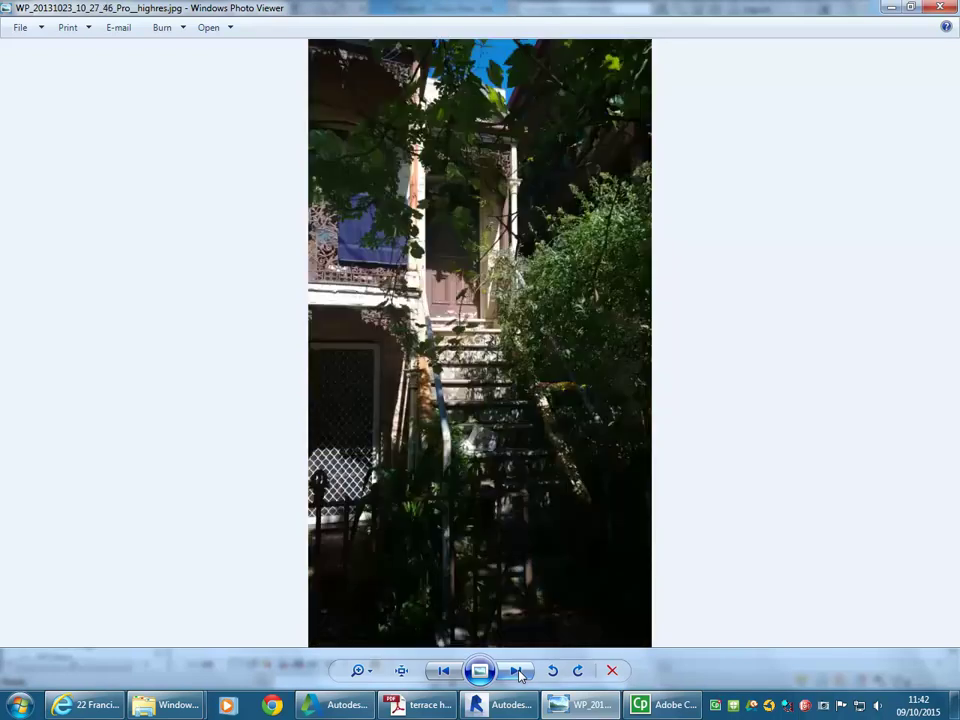
pyautogui.click(446, 672)
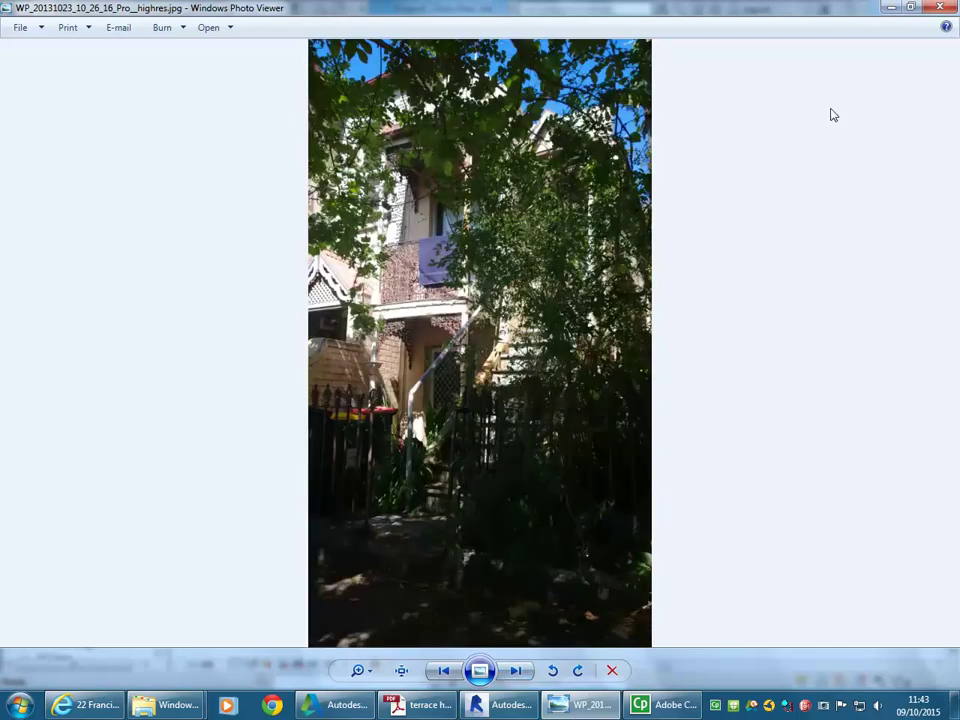
# Step: Return to Revit, finish the front boundary railing and inspect it in the 3D view
pyautogui.hotkey('alt', 'Tab')
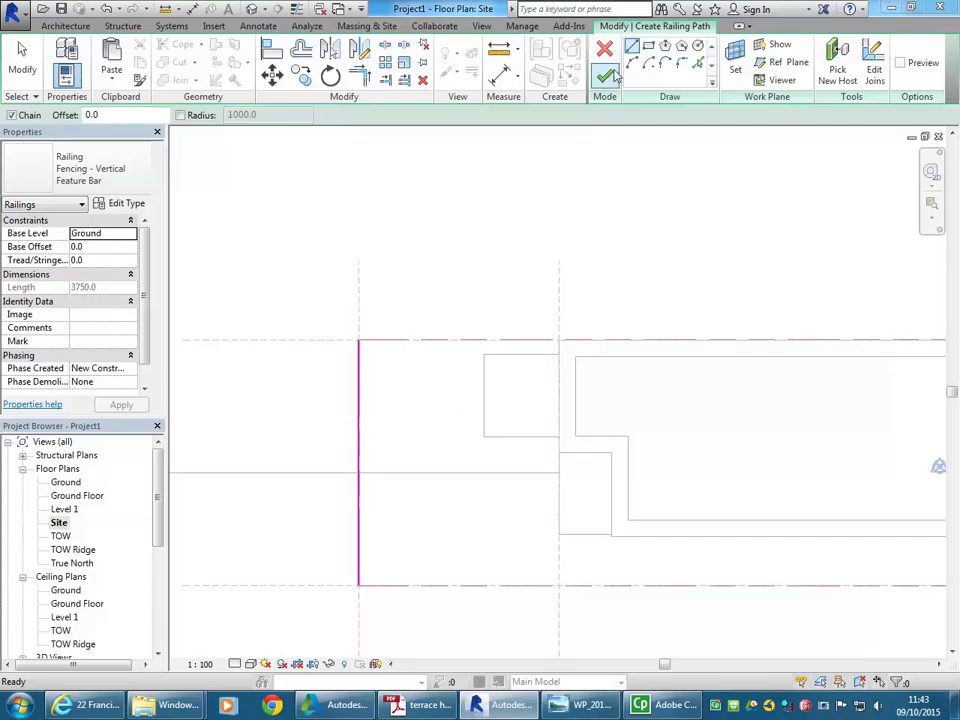
pyautogui.press('Return')
pyautogui.press('Escape')
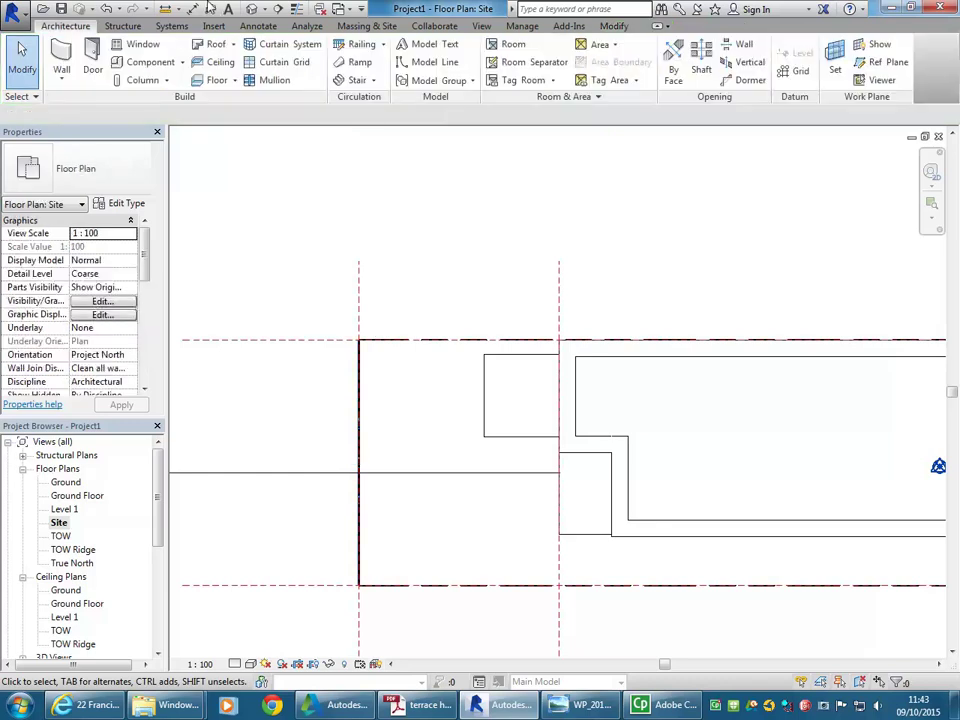
pyautogui.click(191, 8)
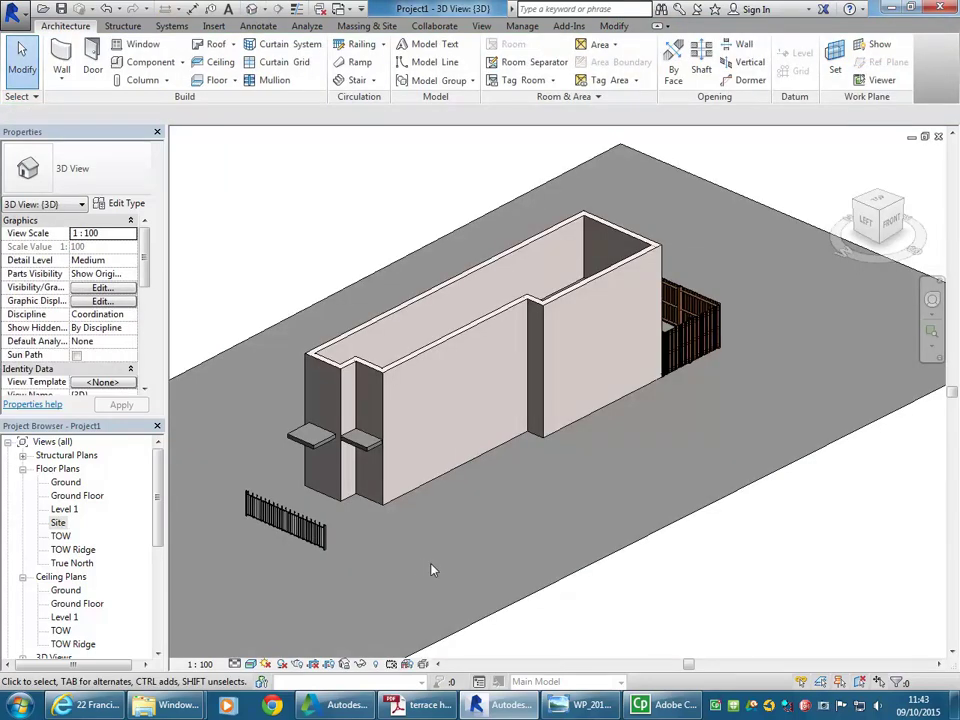
pyautogui.keyDown('shift'); pyautogui.moveTo(431, 553); pyautogui.dragTo(507, 513, button='middle'); pyautogui.keyUp('shift')
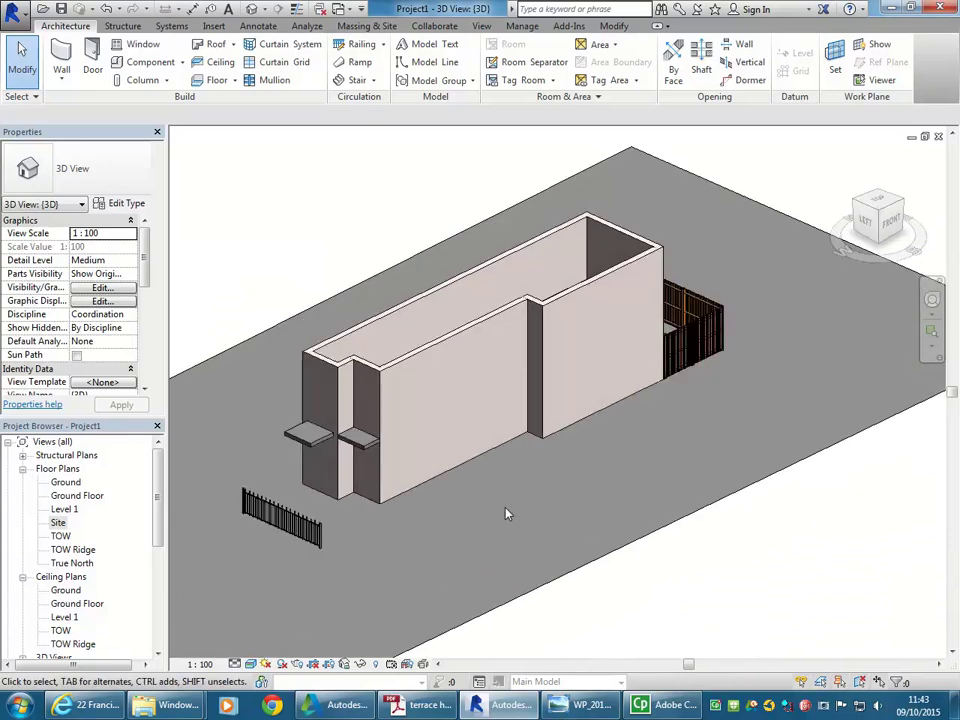